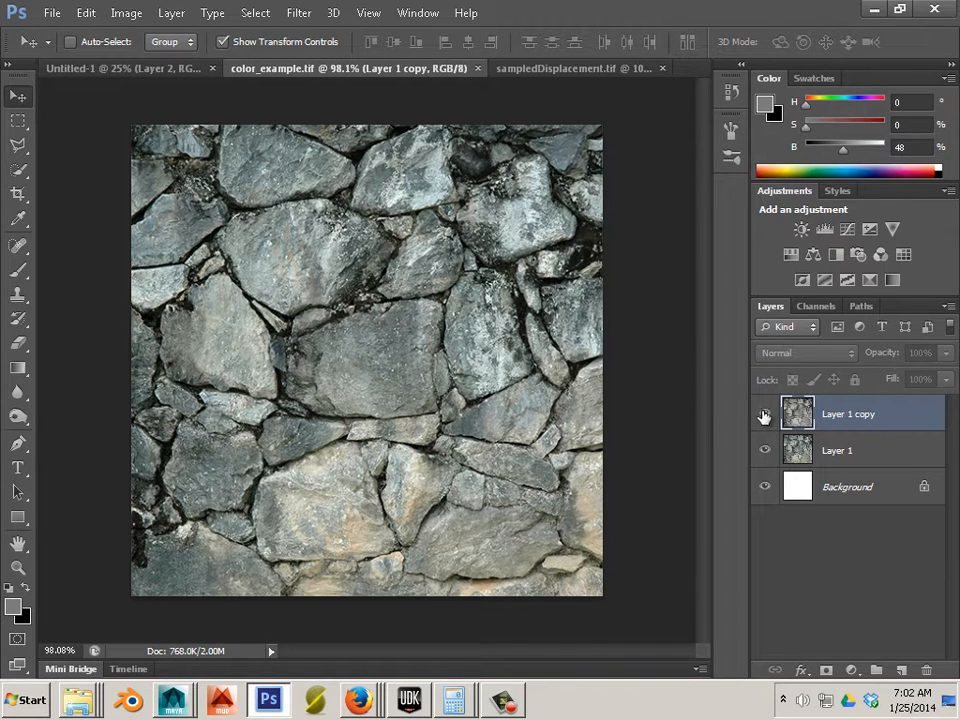
Step: Hide Layer 1 copy in the color_example.tif document and switch to Maya
left_click(765, 413)
left_click(765, 413)
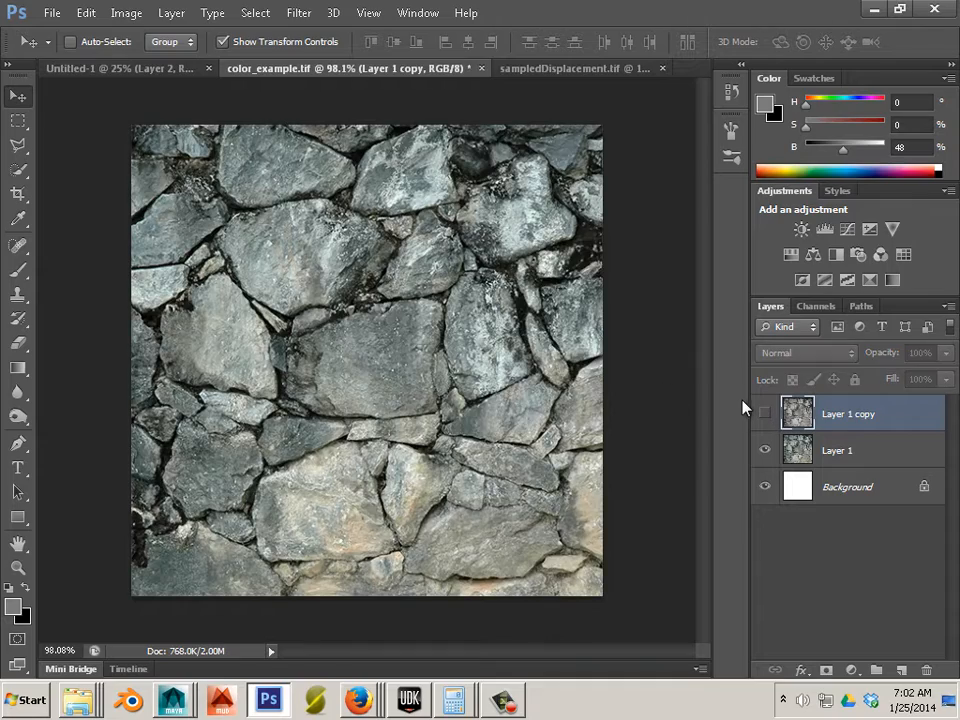
key("alt+Tab")
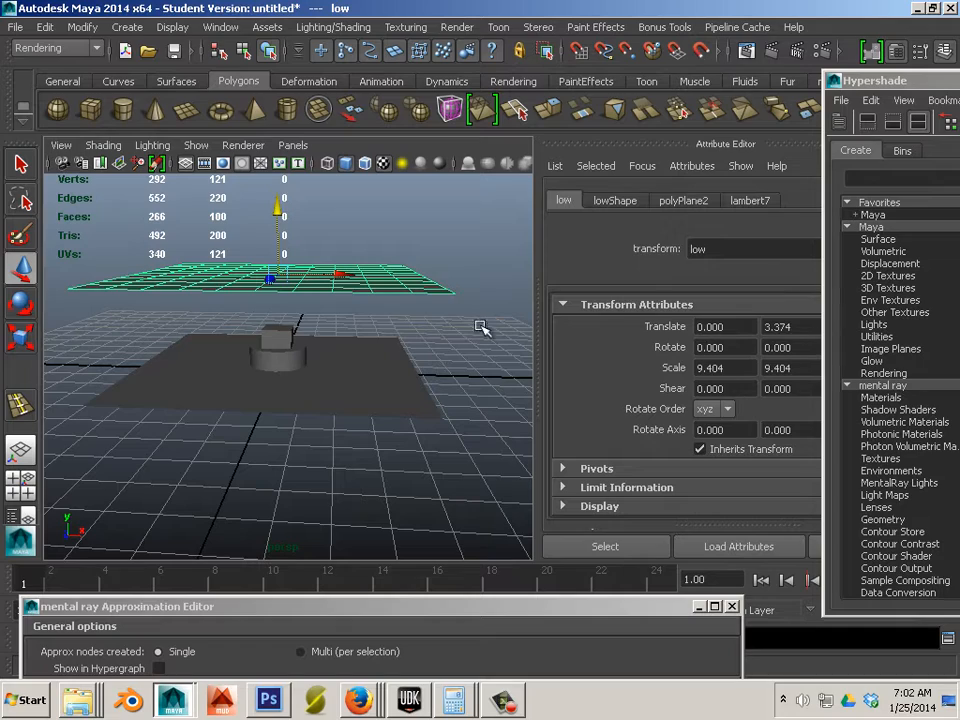
Step: Raise the high mesh slightly along Y, to a Translate Y of about 0.372
left_click_drag(365, 330, 388, 369, "alt")
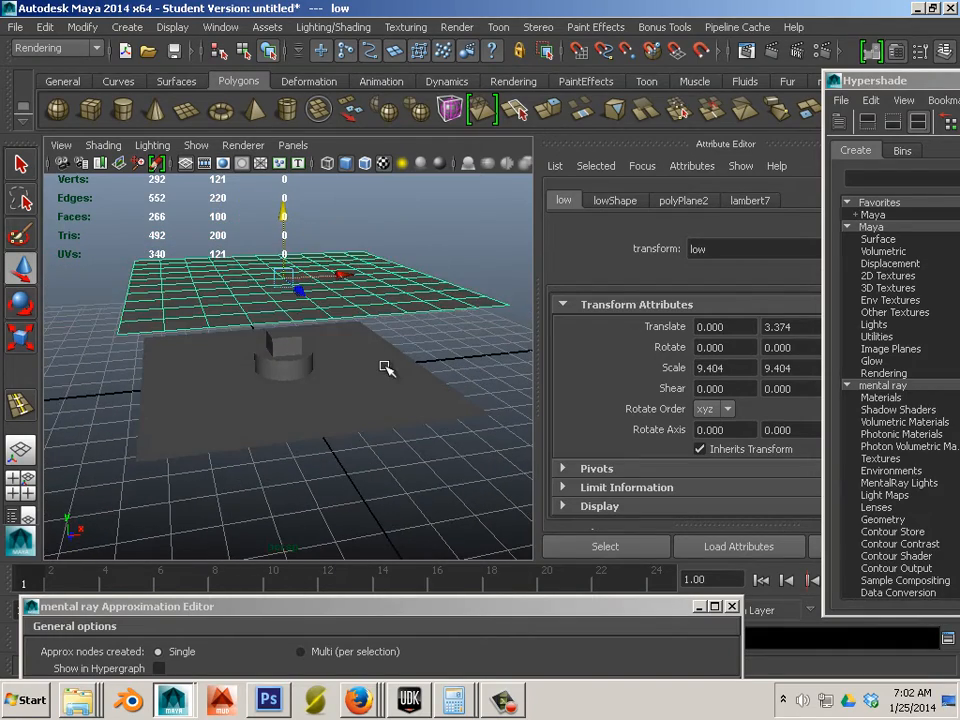
left_click(390, 369)
left_click_drag(410, 414, 311, 420, "alt")
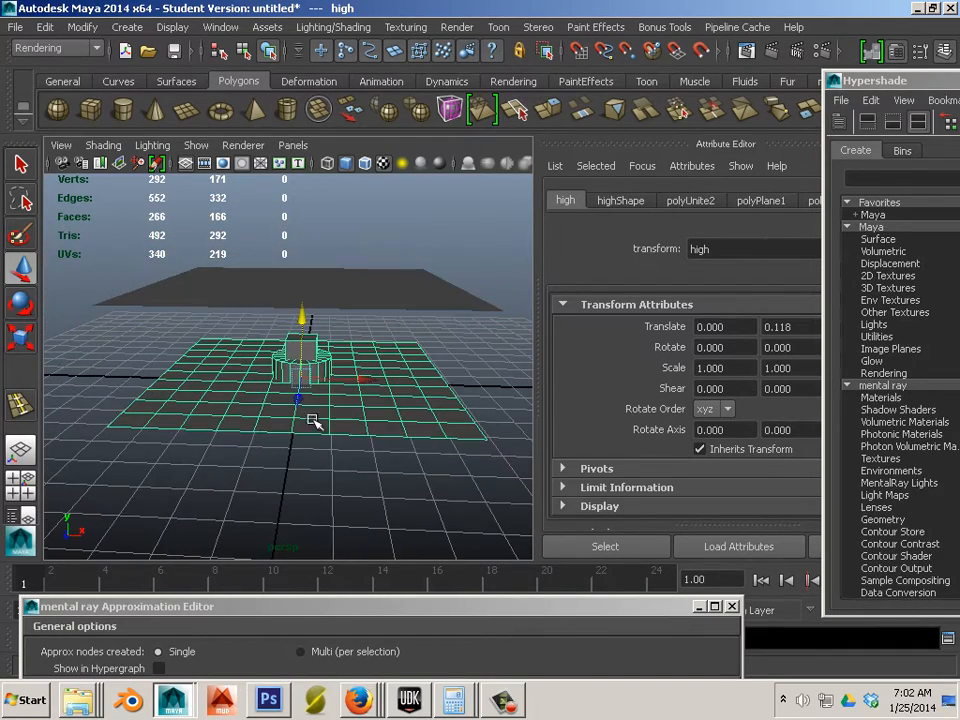
mouse_move(304, 360)
left_mouse_down()
mouse_move(303, 333)
mouse_move(306, 355)
left_mouse_up()
Step: Lower the low plane to a Translate Y of about 0.715, just above the base of the high mesh, and deselect it
left_click(364, 281)
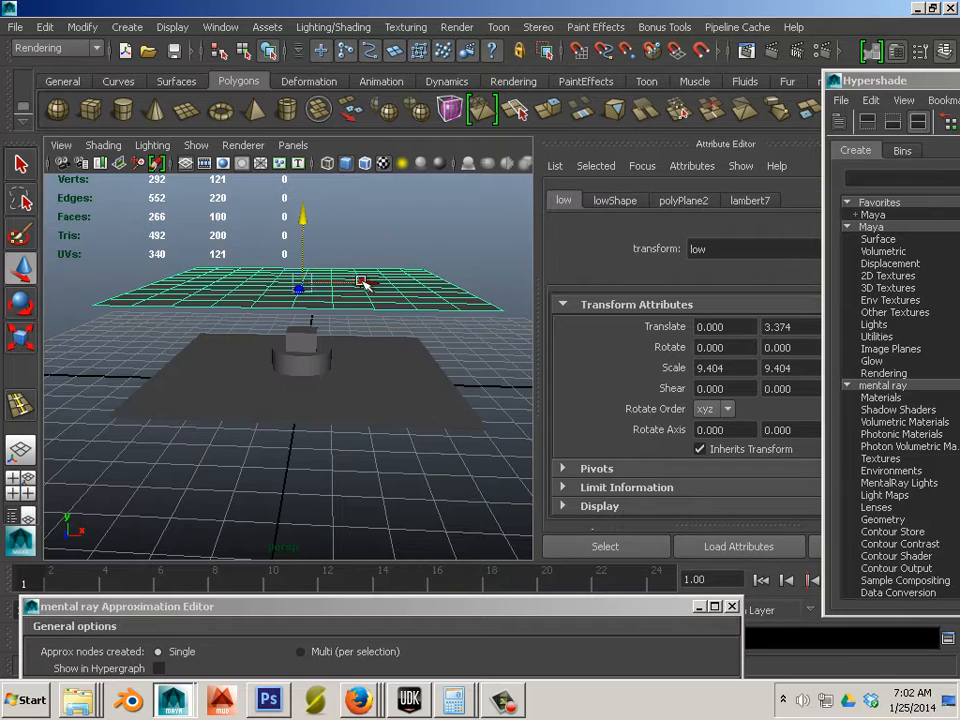
left_click(306, 270)
left_click(304, 221)
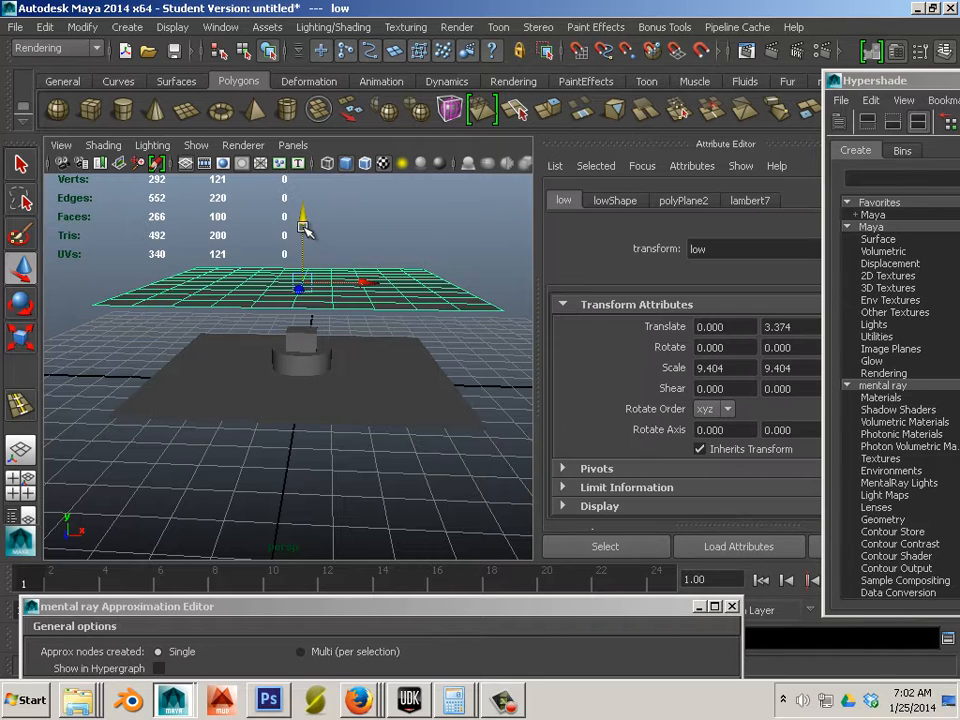
left_click_drag(304, 221, 297, 296)
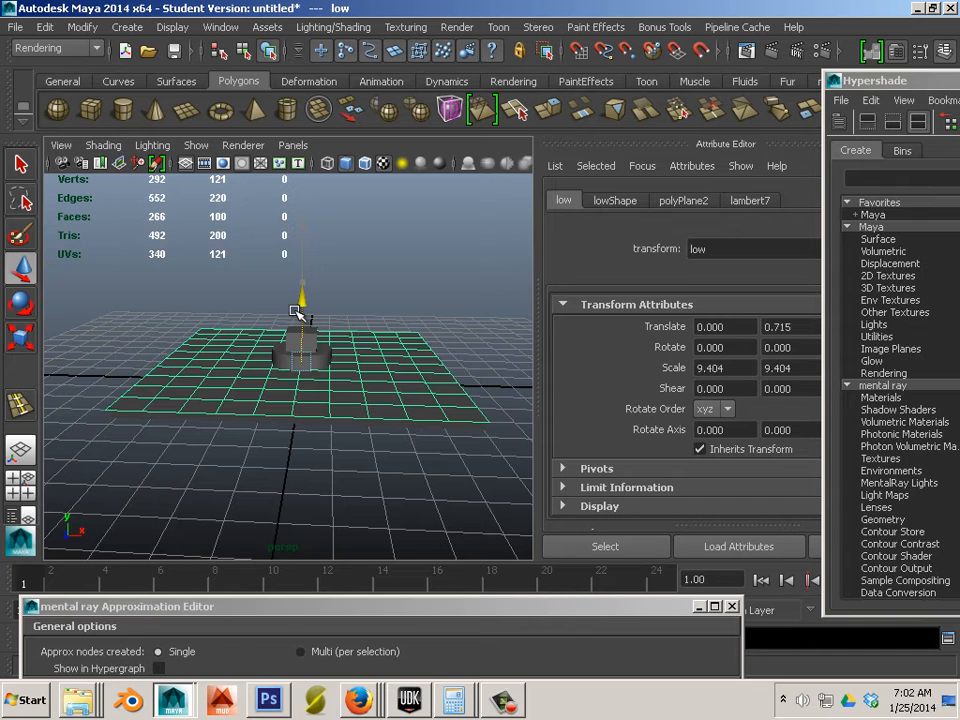
left_click(261, 425)
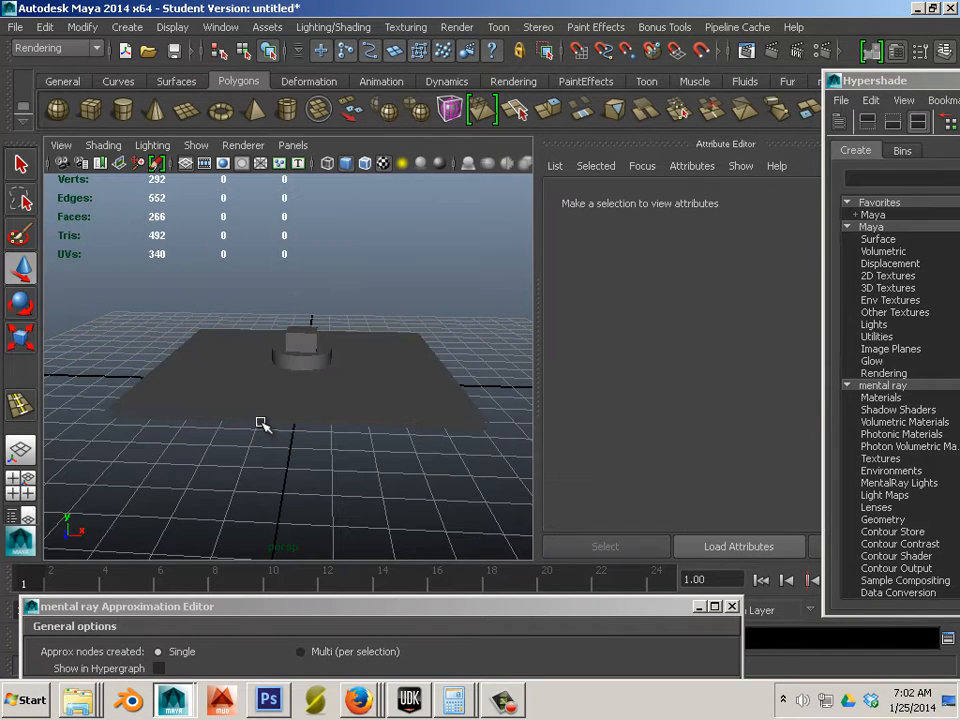
Step: Select the high mesh, open Transfer Maps, and clear all target meshes
left_click(357, 401)
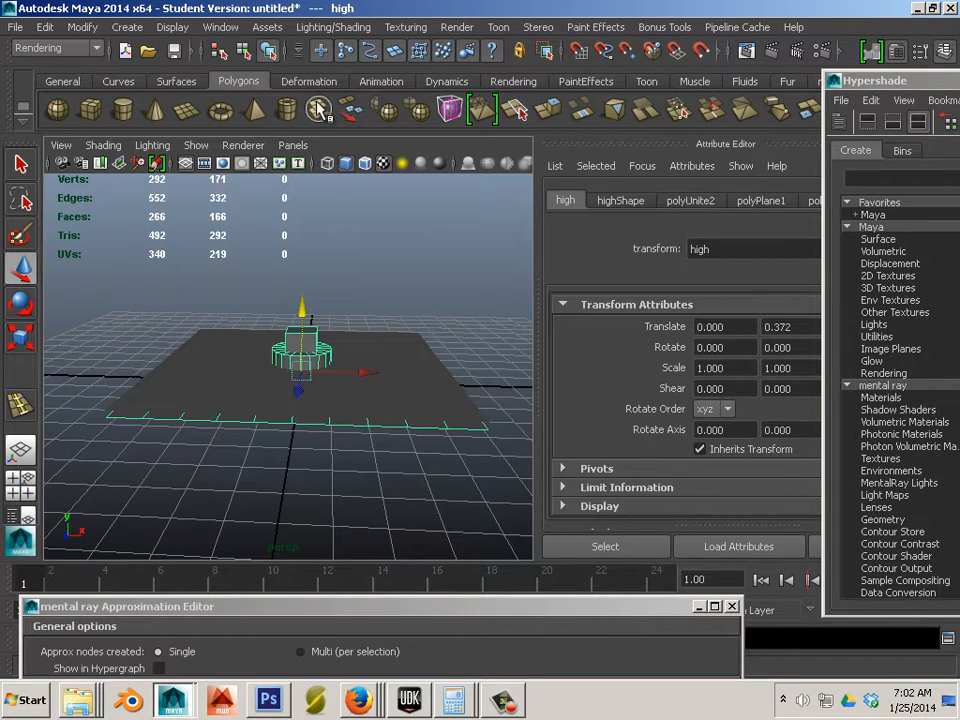
left_click(328, 27)
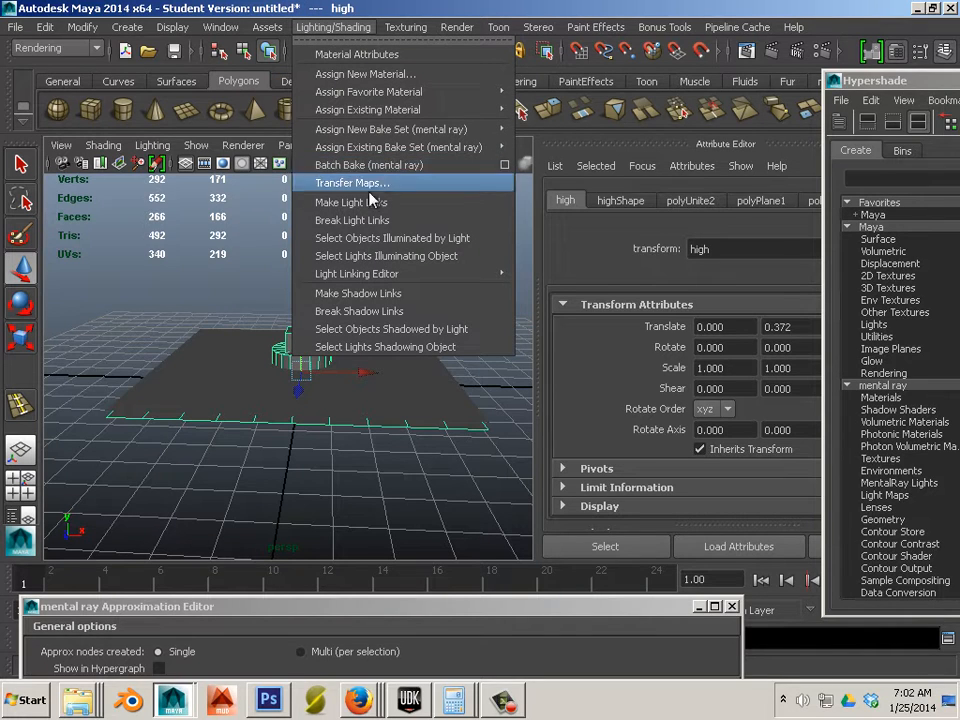
left_click(393, 185)
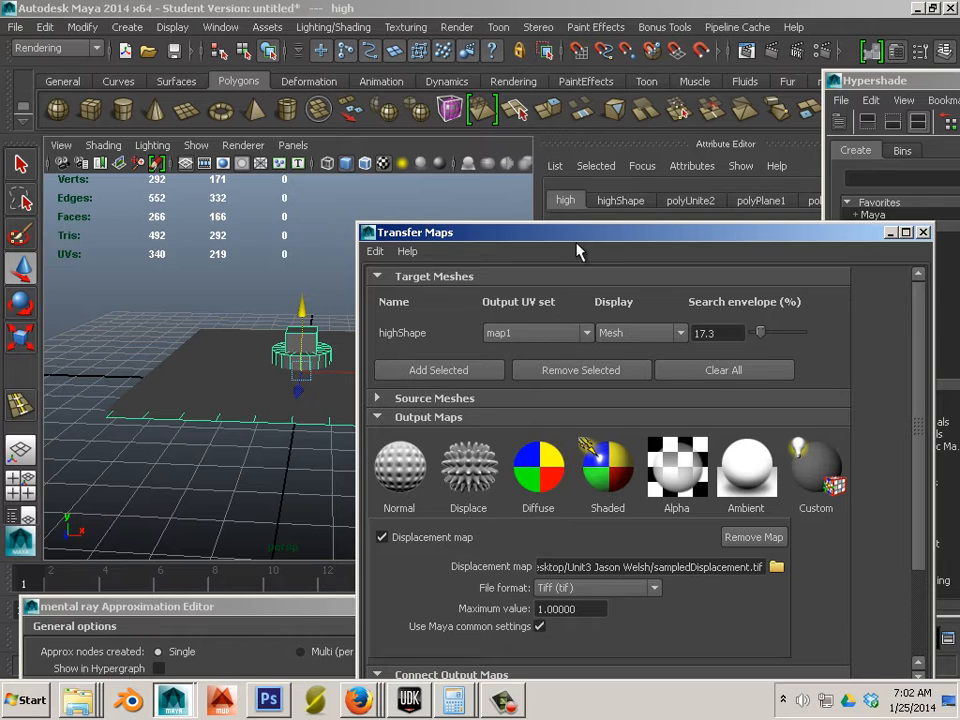
left_click_drag(577, 232, 520, 68)
left_click(672, 207)
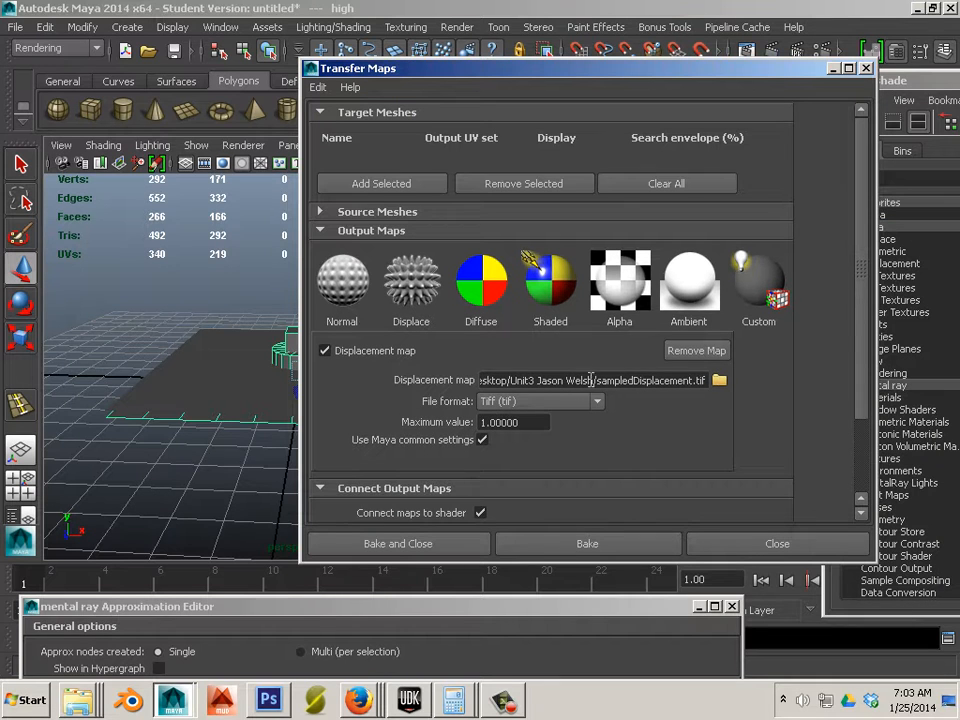
Step: Remove the existing displacement output map and reset the Transfer Maps settings, keeping the meshes in the viewport uncovered
left_click(692, 352)
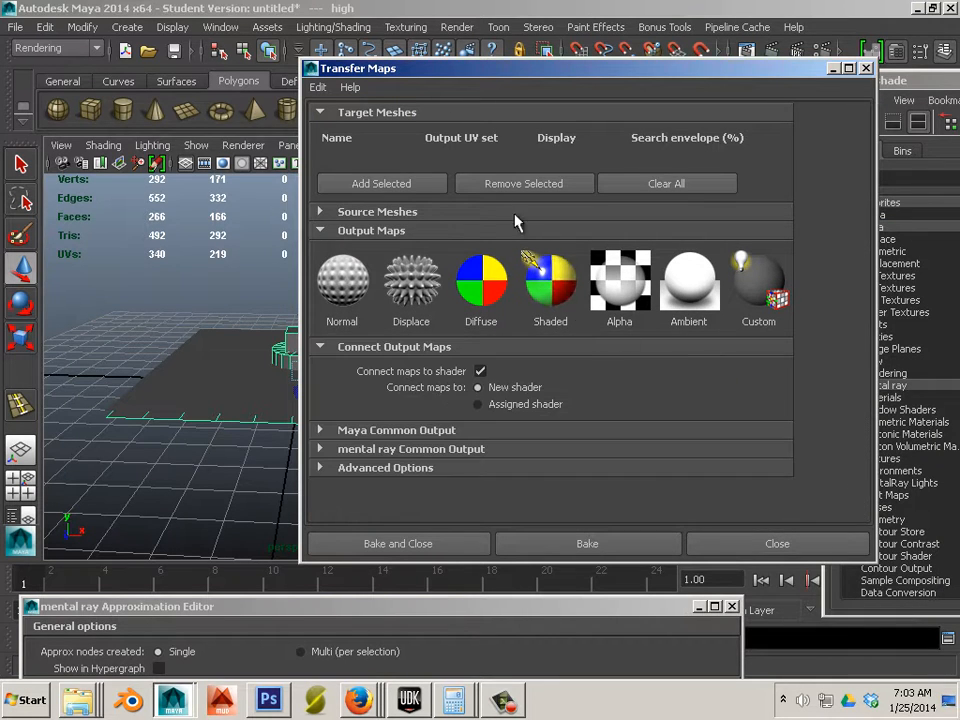
left_click(318, 87)
left_click(331, 123)
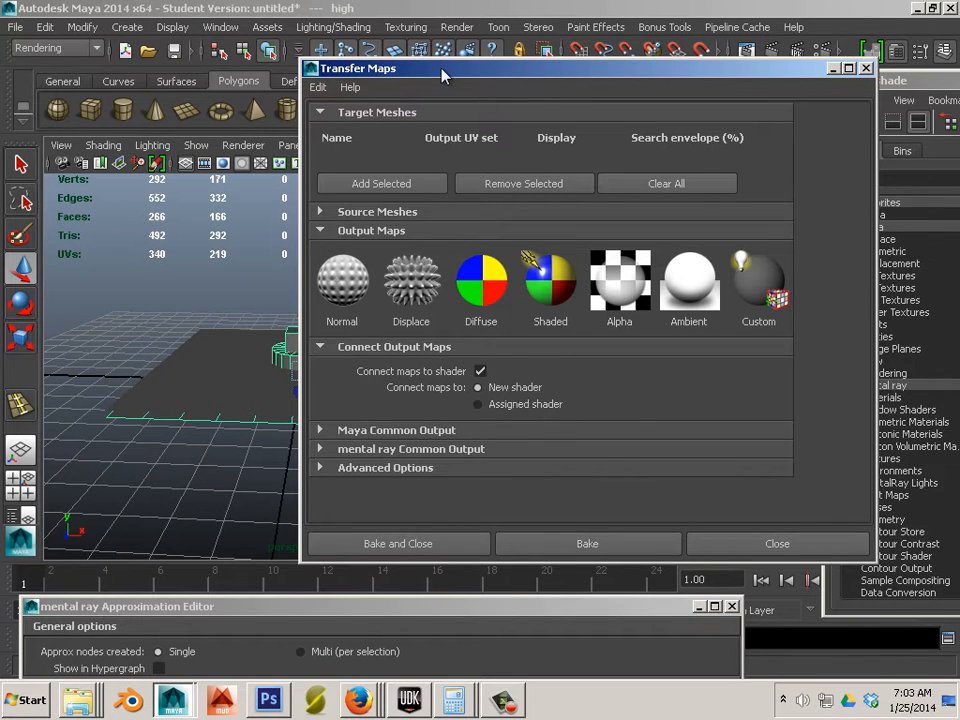
left_click_drag(345, 68, 502, 28)
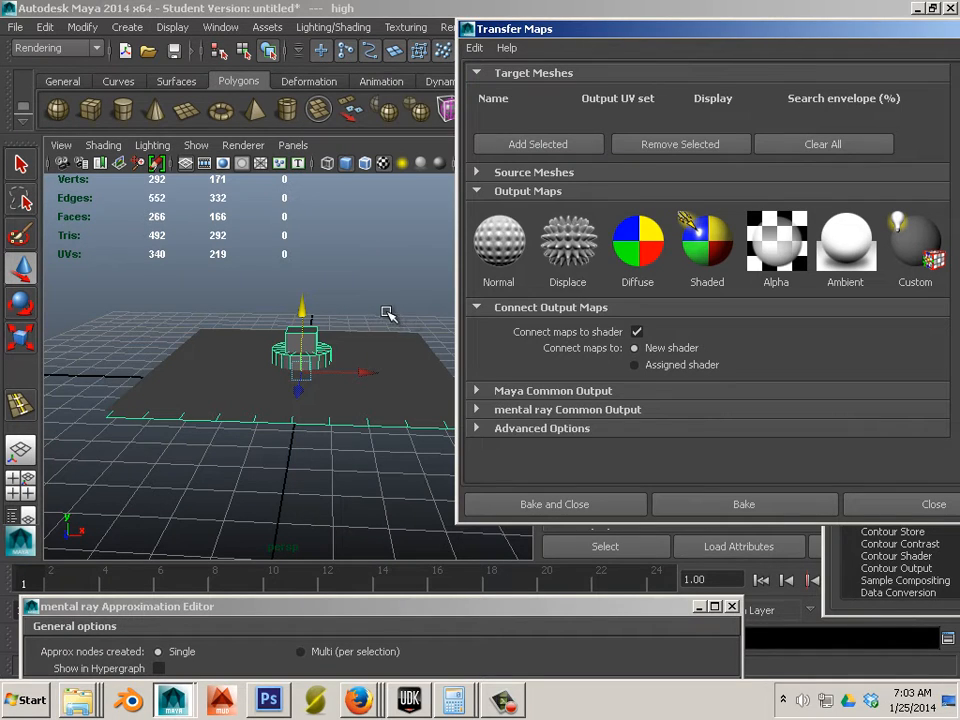
Step: Add the low plane as the target mesh and the high mesh as the source mesh for the transfer
left_click(214, 381)
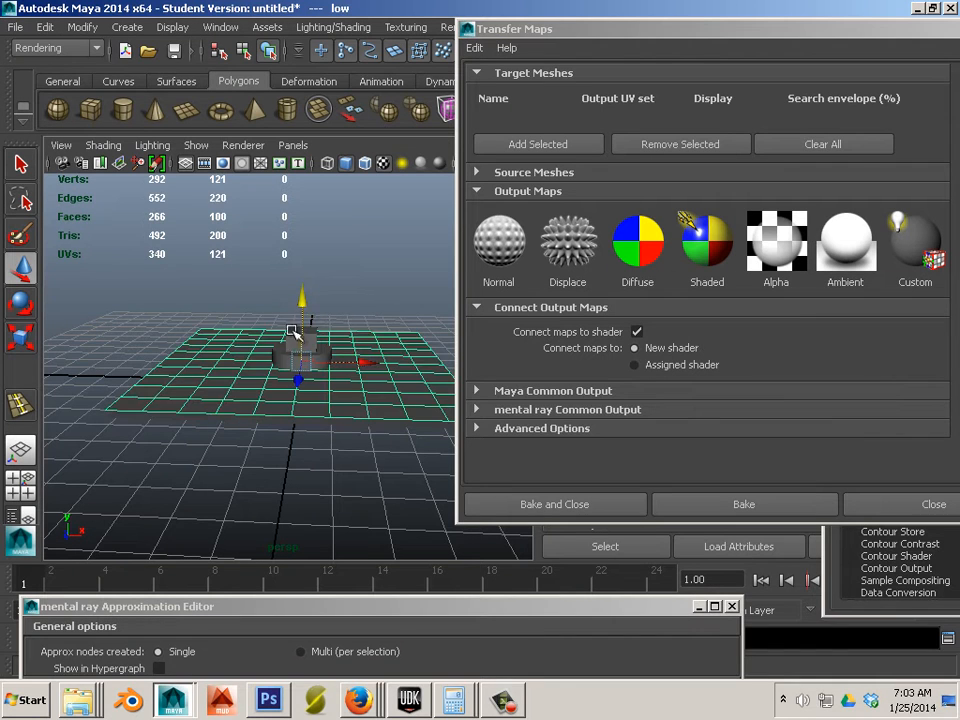
left_click(539, 145)
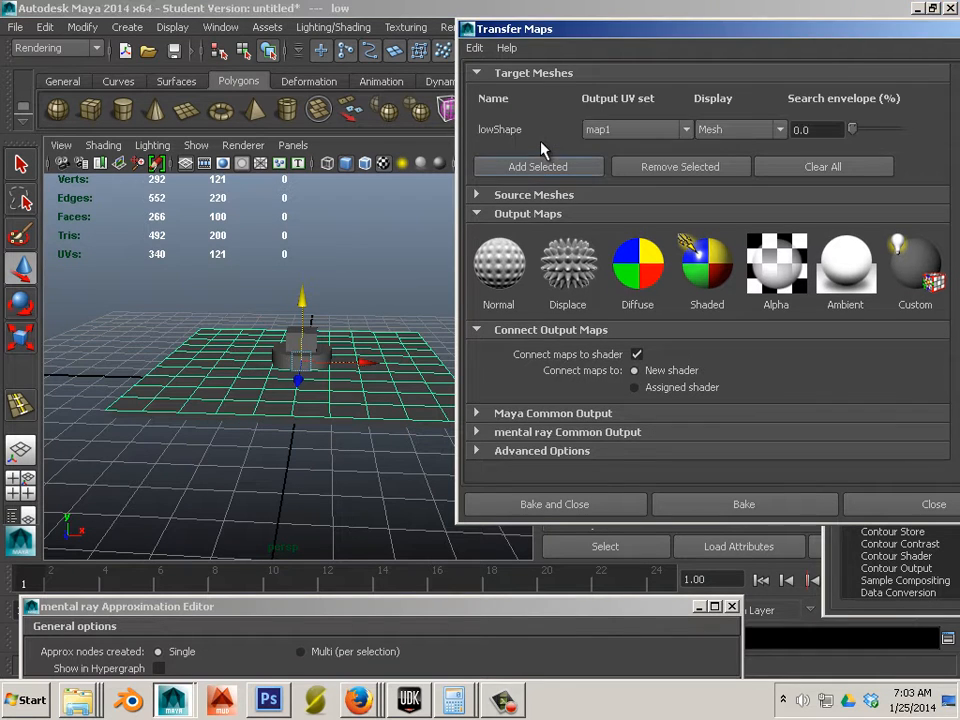
left_click(477, 195)
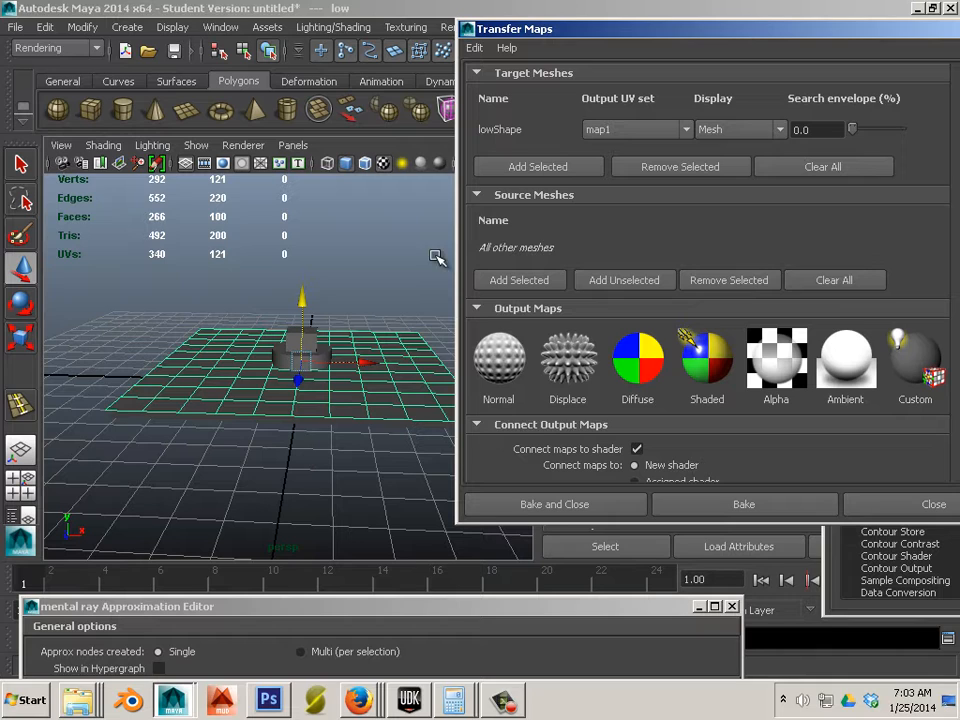
left_click(210, 424)
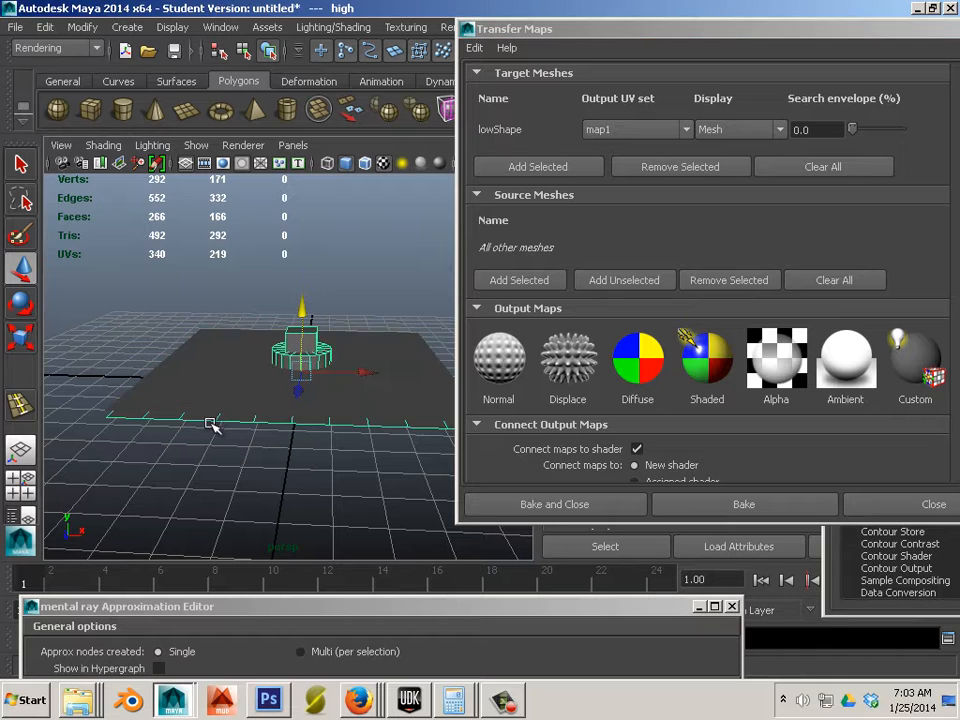
left_click(519, 283)
Step: Add a displacement output map and set its file format to Tiff (tif)
scroll(560, 310, "down", 2)
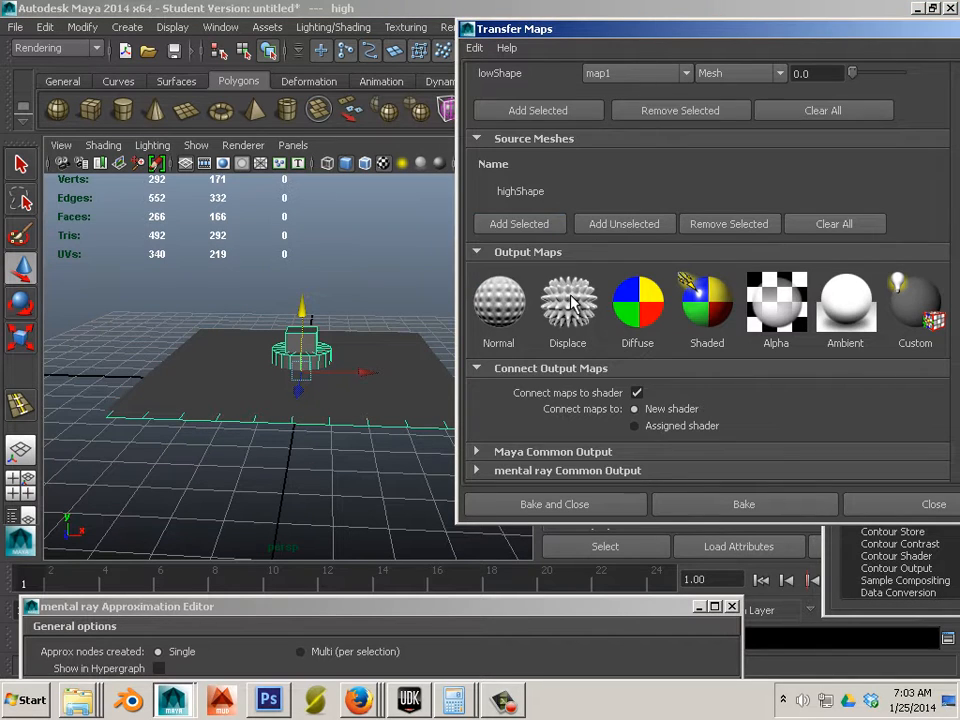
left_click(570, 304)
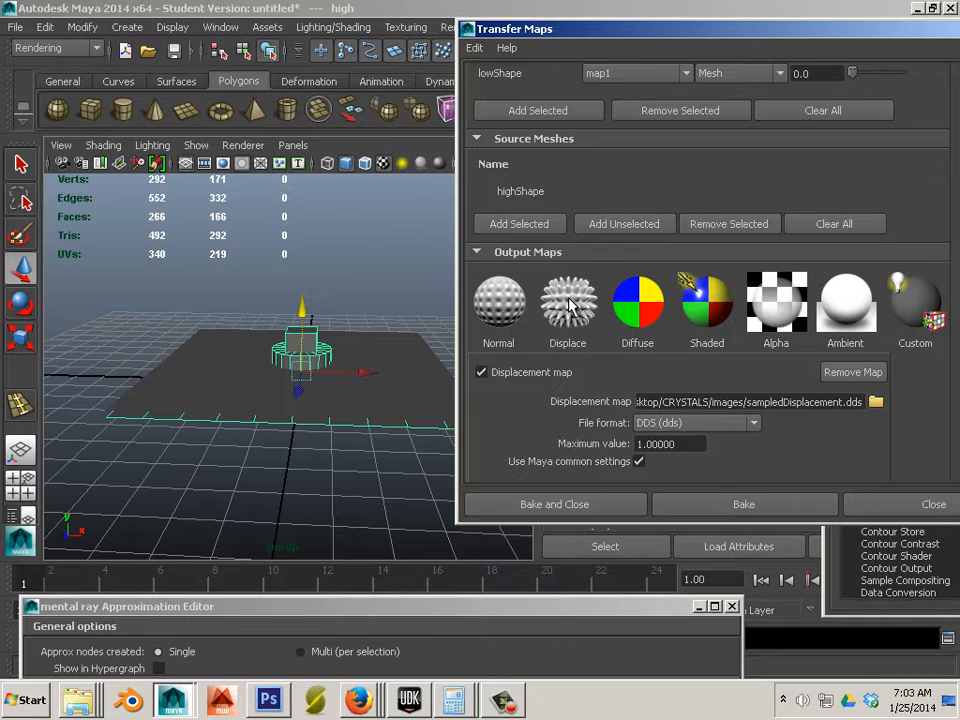
scroll(570, 306, "down", 2)
left_click(690, 367)
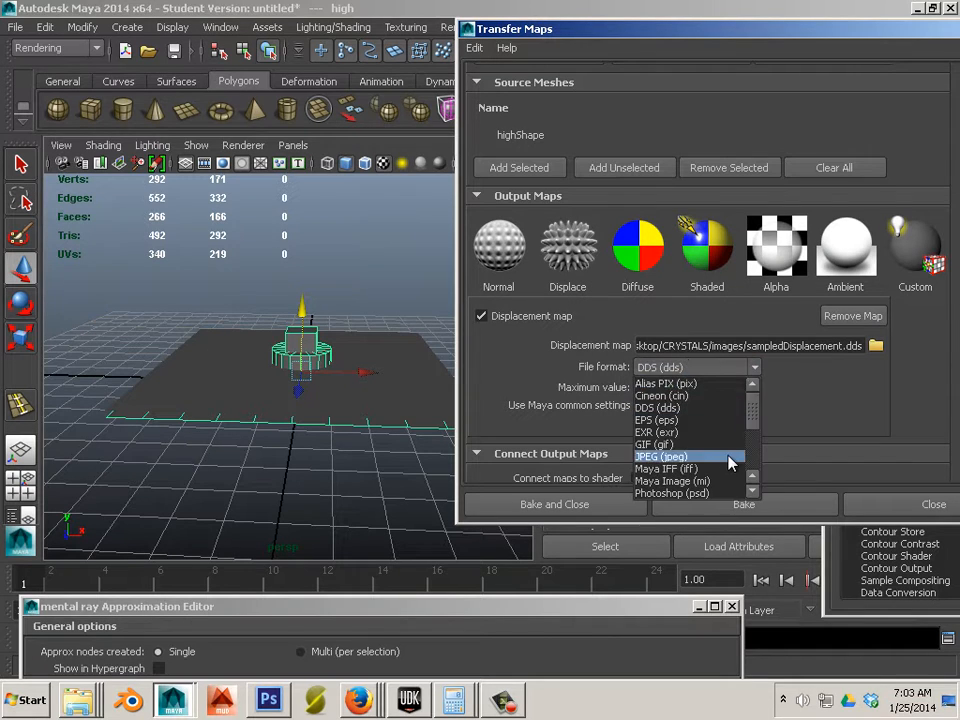
scroll(730, 462, "down", 4)
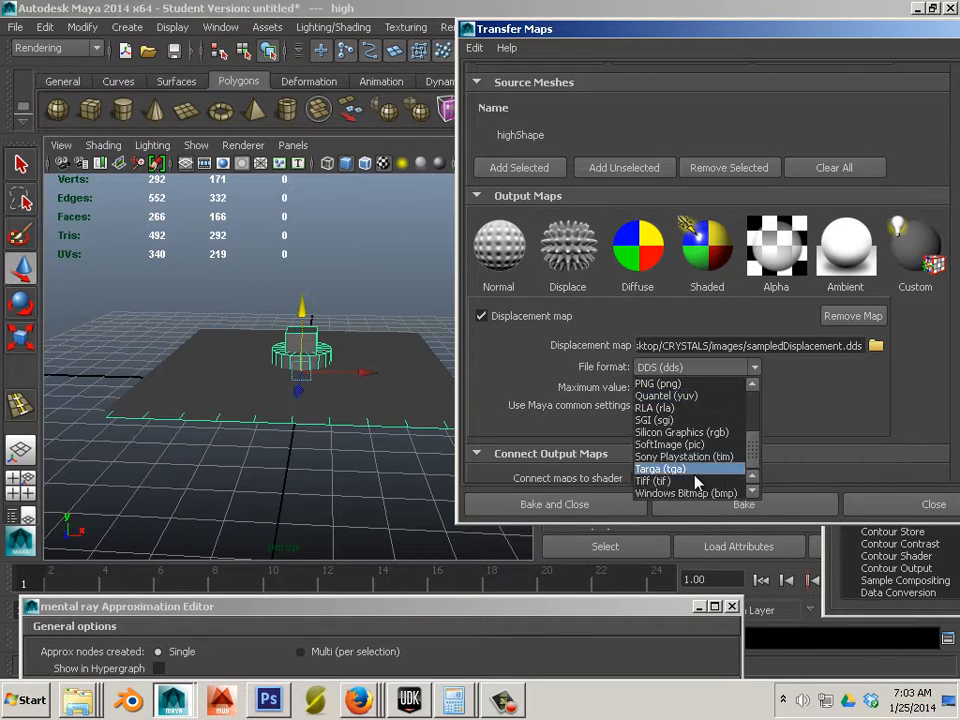
left_click(694, 481)
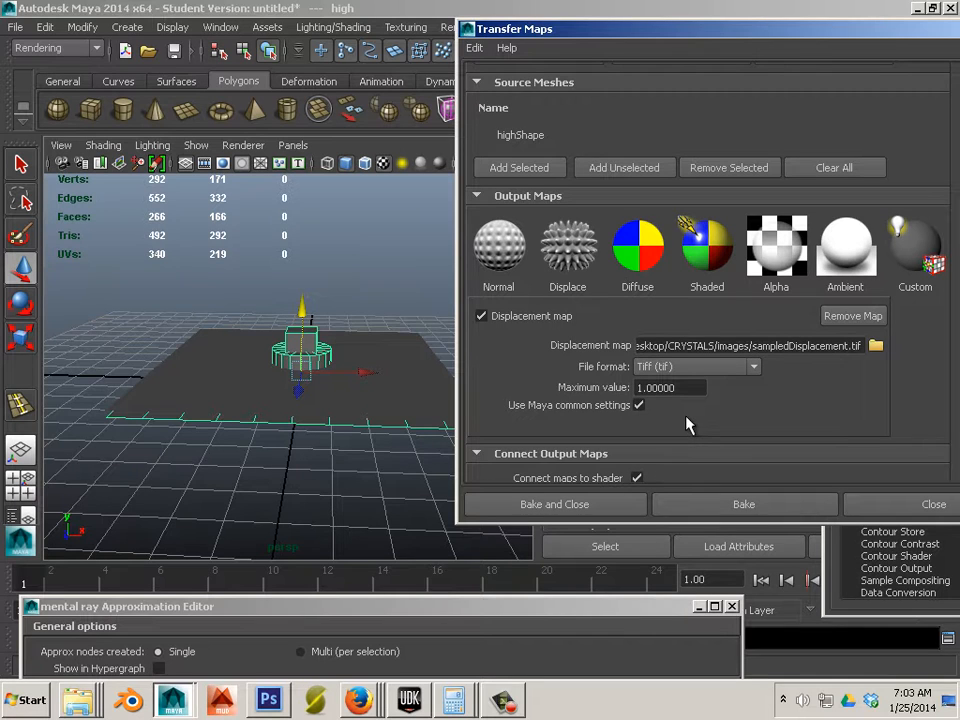
Step: Set the Maya common output map width and height to 512, with the transfer in World Space
scroll(686, 424, "down", 4)
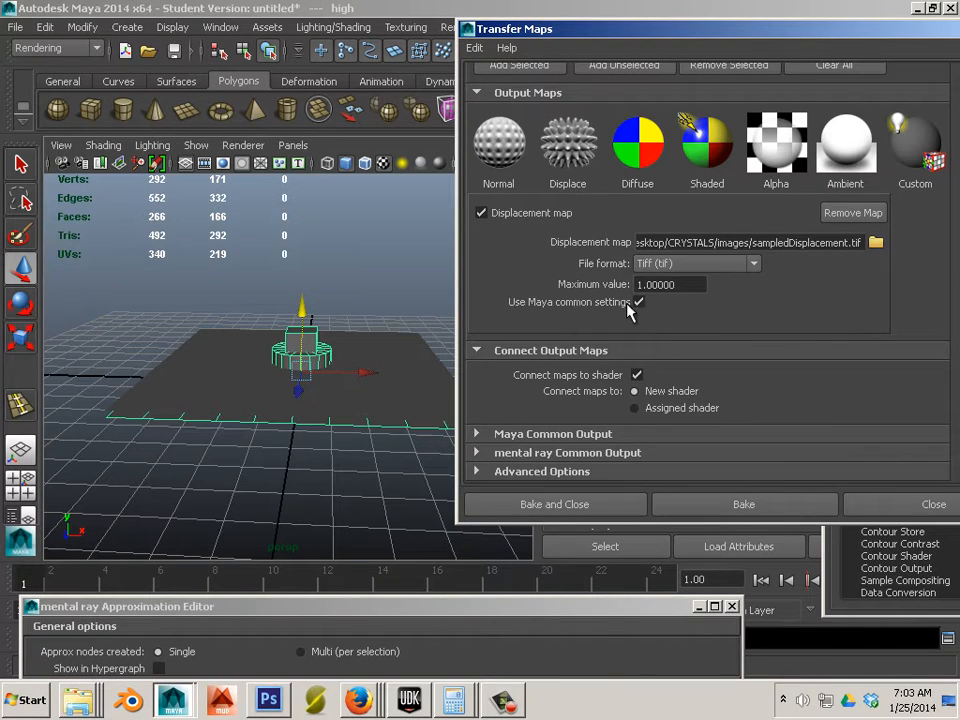
left_click(500, 436)
scroll(660, 390, "down", 5)
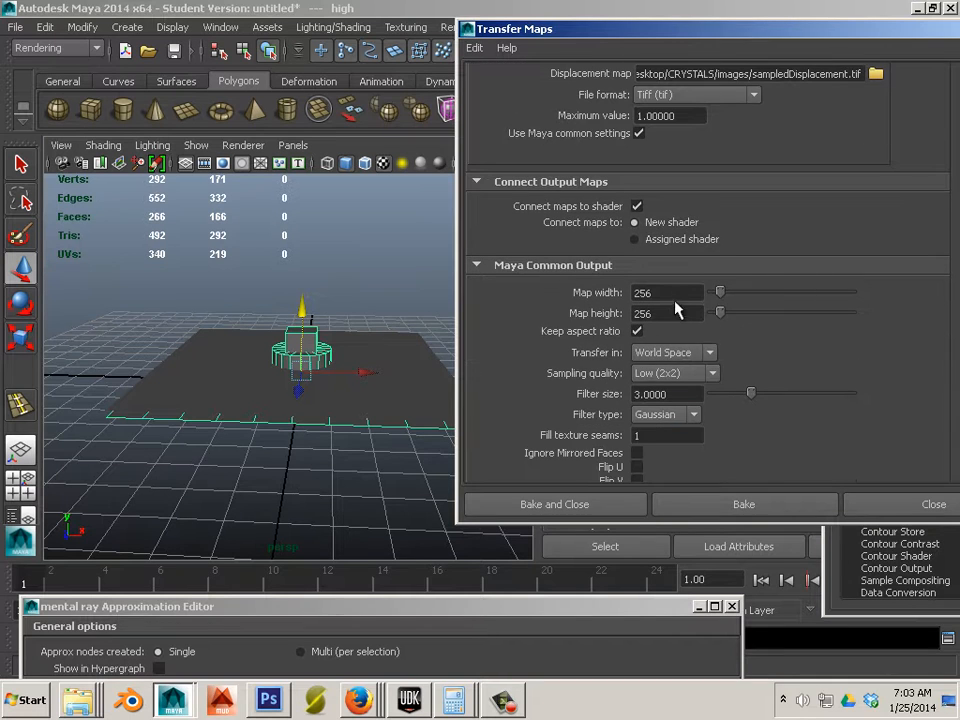
left_click_drag(662, 293, 604, 290)
type("512")
left_click_drag(676, 311, 615, 307)
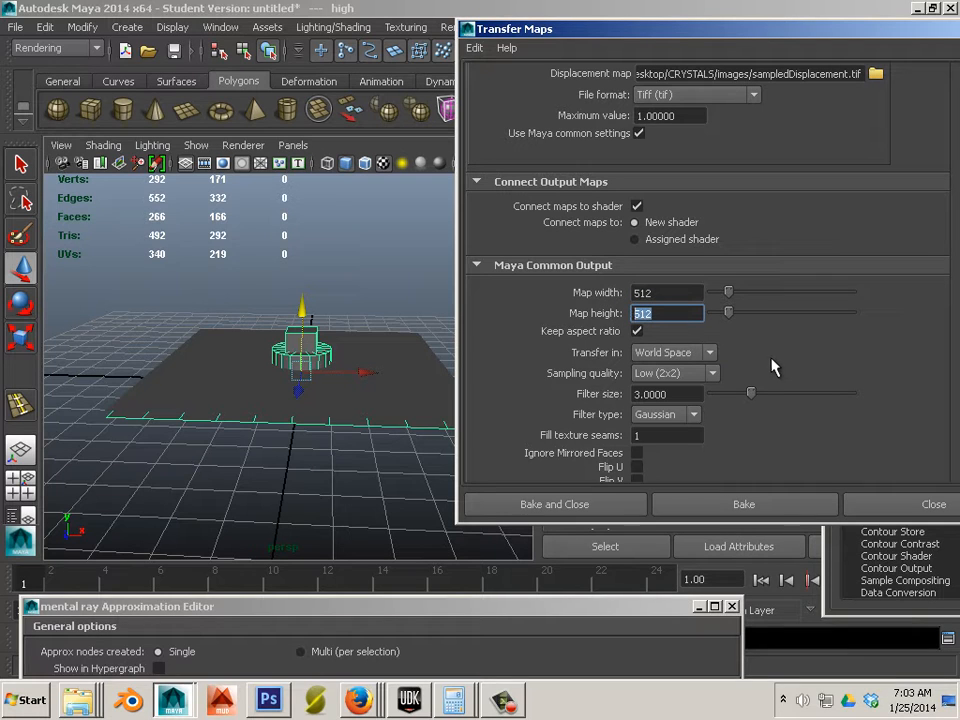
left_click(709, 353)
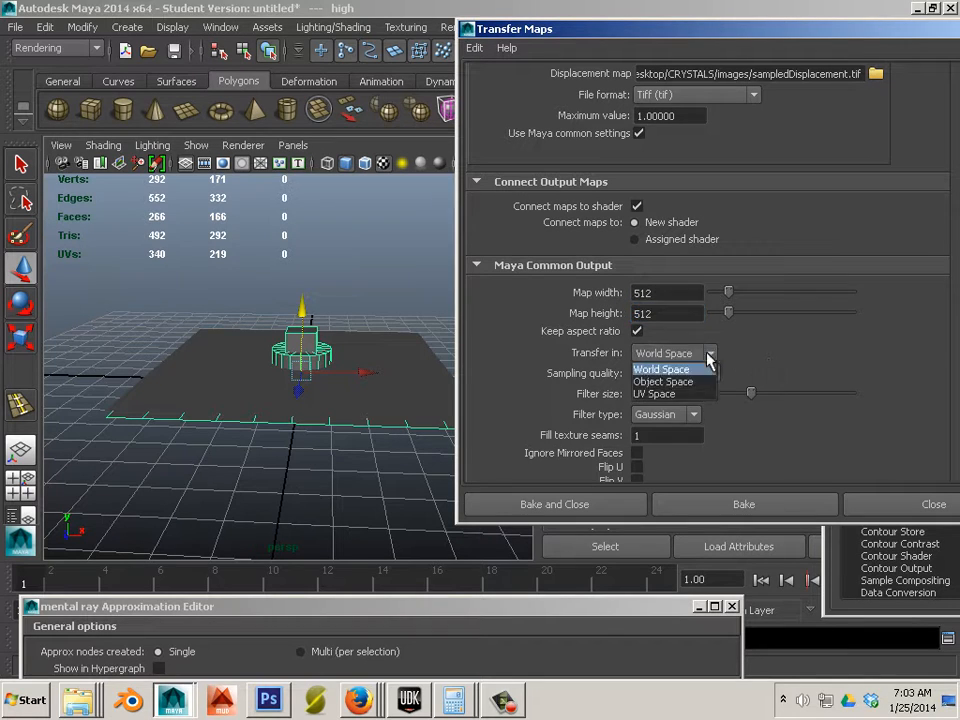
left_click(676, 370)
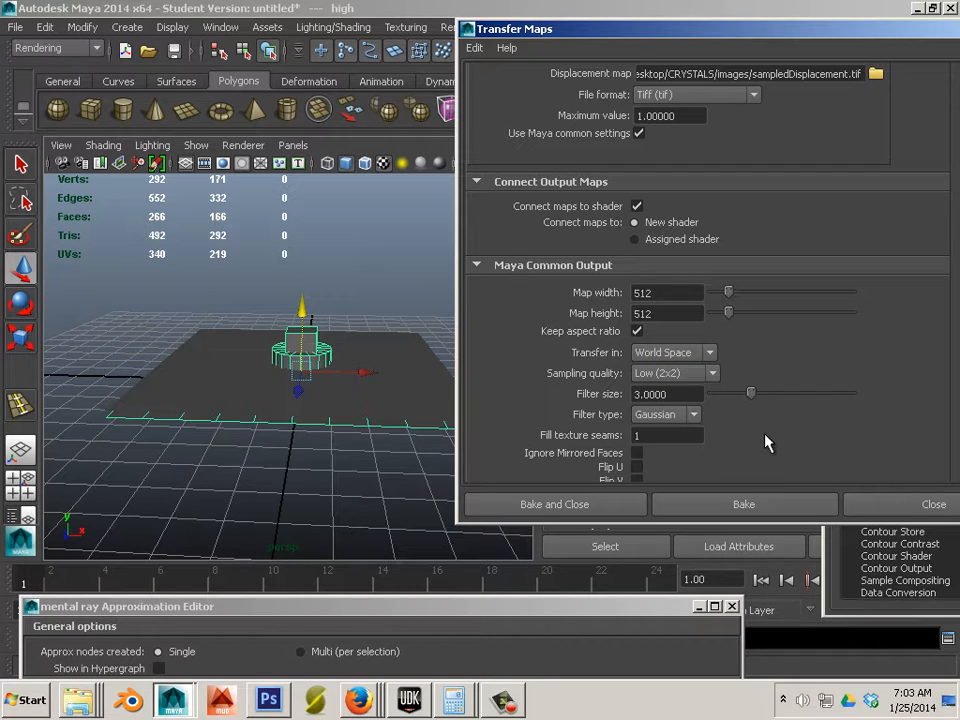
Step: Select both the high and low meshes, freeze their transformations and delete their history
left_click(317, 376)
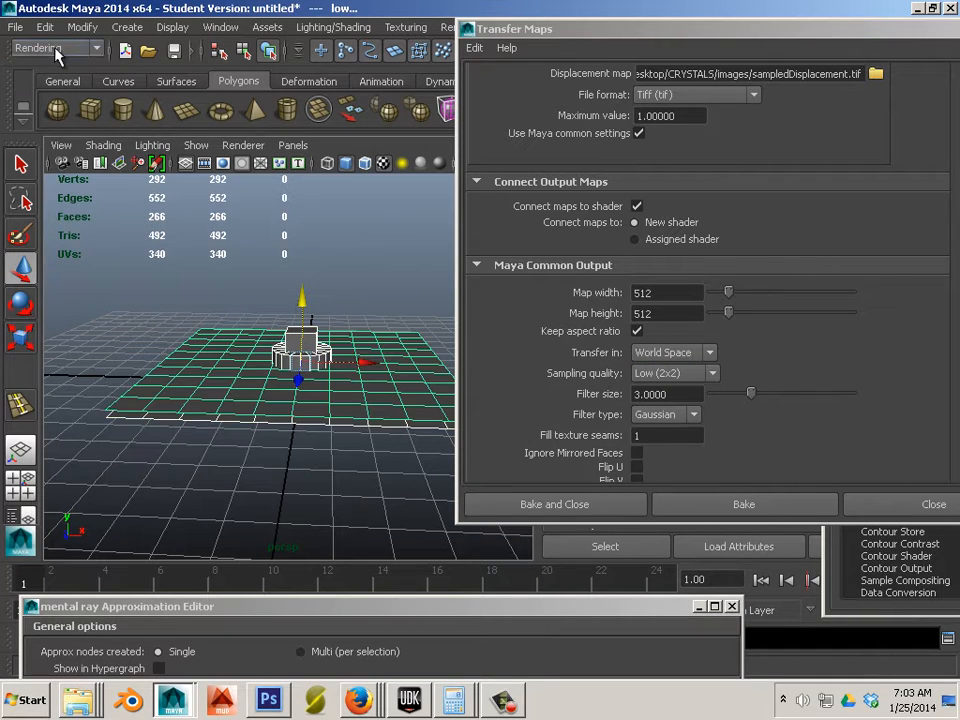
left_click(72, 28)
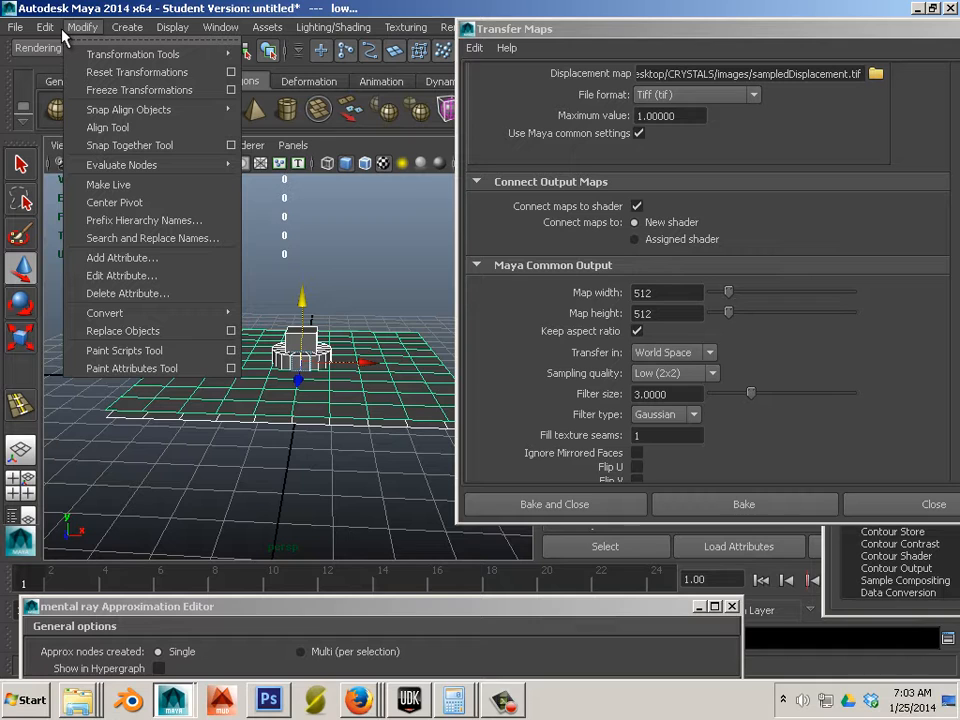
left_click(150, 90)
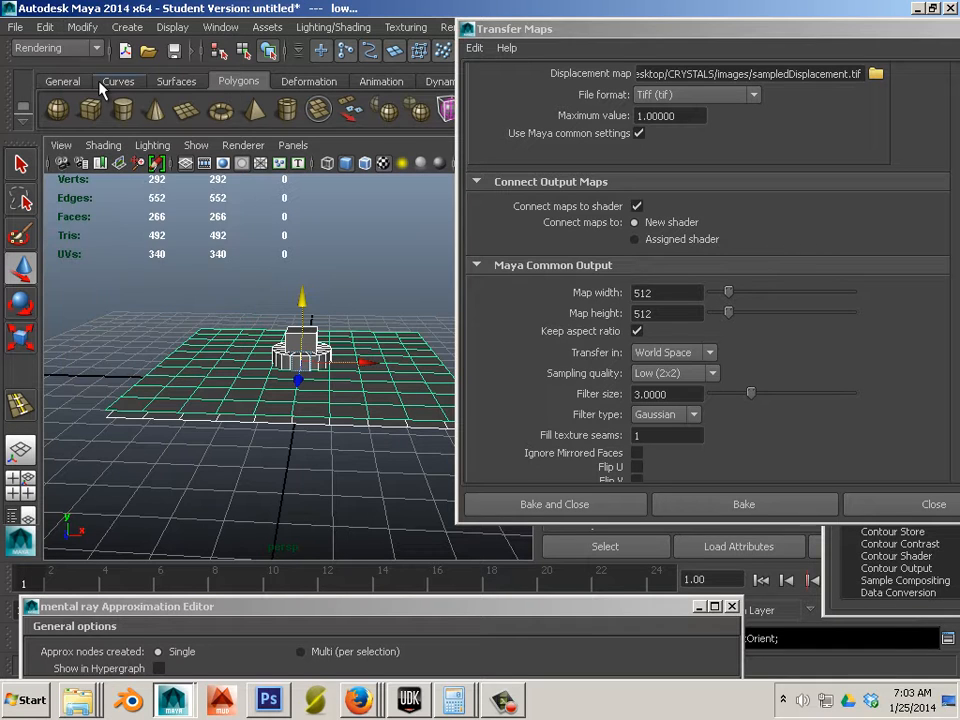
left_click(48, 28)
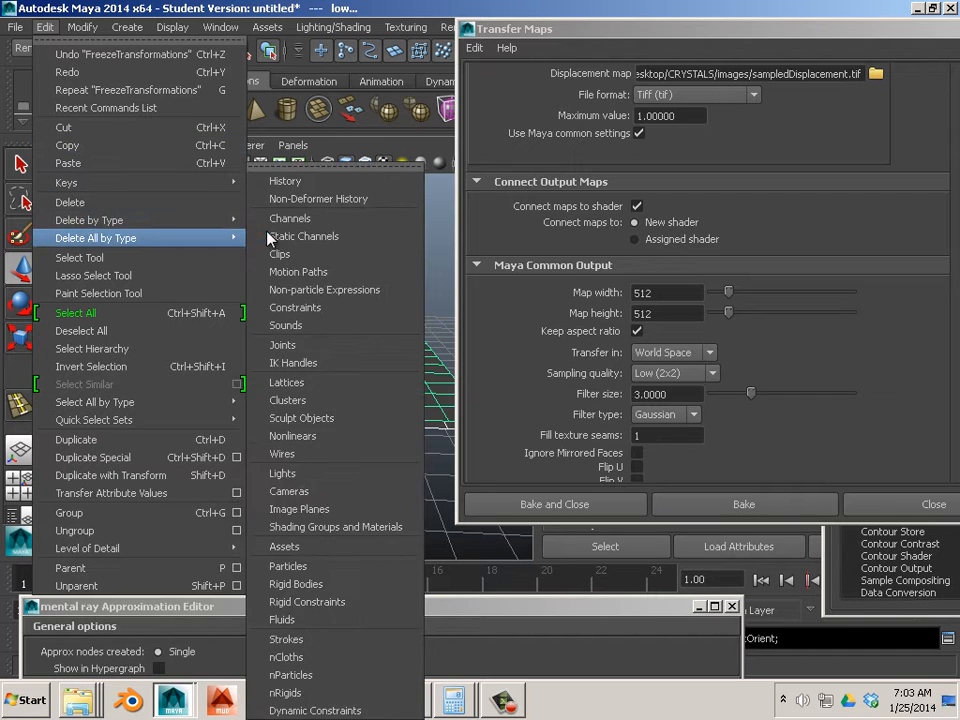
mouse_move(150, 220)
left_click(306, 231)
Step: Center the pivots of both meshes and reselect only the low plane
left_click(84, 27)
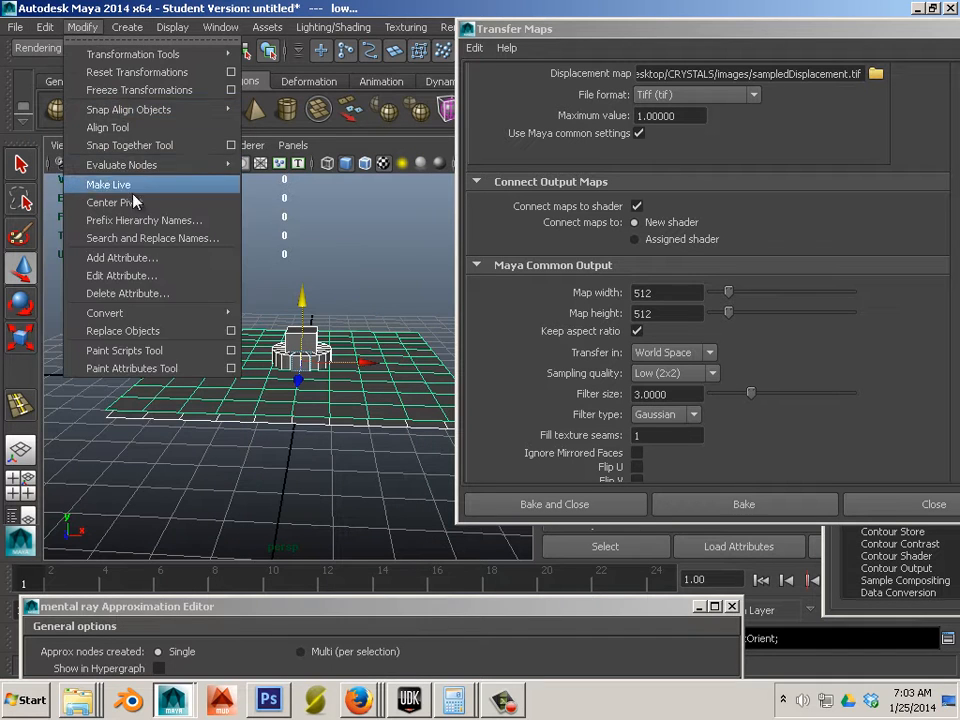
left_click(150, 200)
left_click(257, 285)
left_click(339, 360)
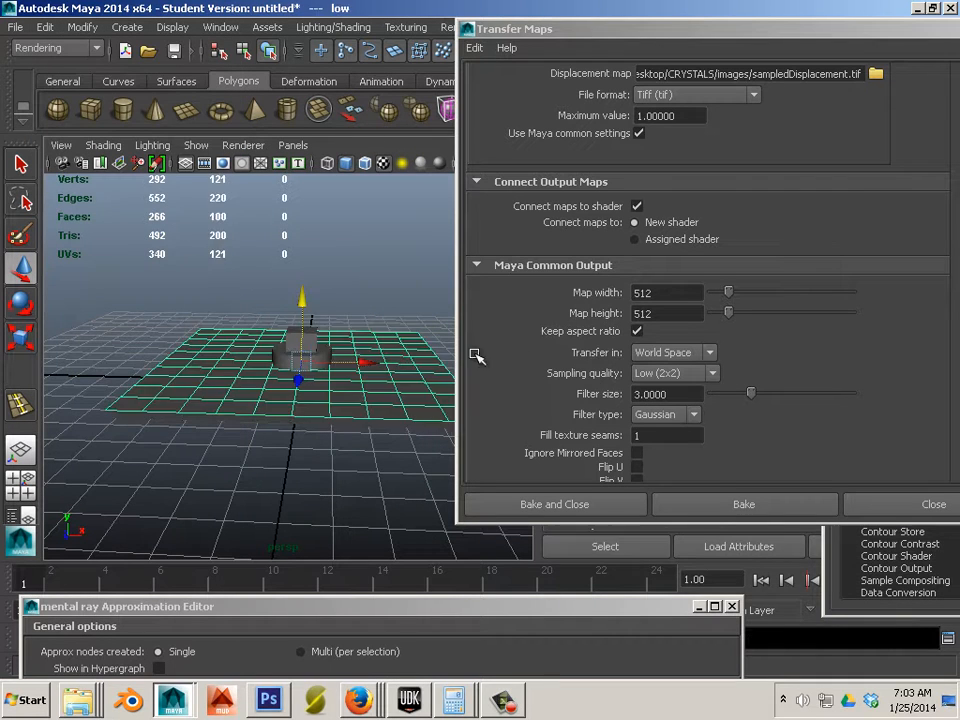
Step: Keep the transfer in World Space and set the Maya common output's sampling quality to Medium (4x4)
left_click(662, 352)
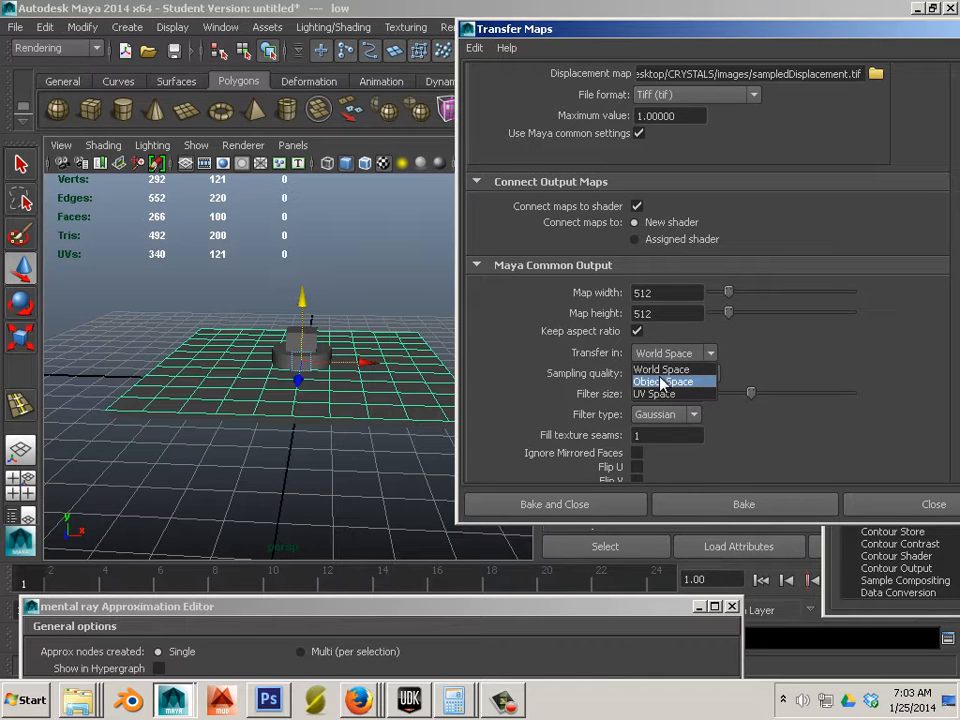
left_click(664, 354)
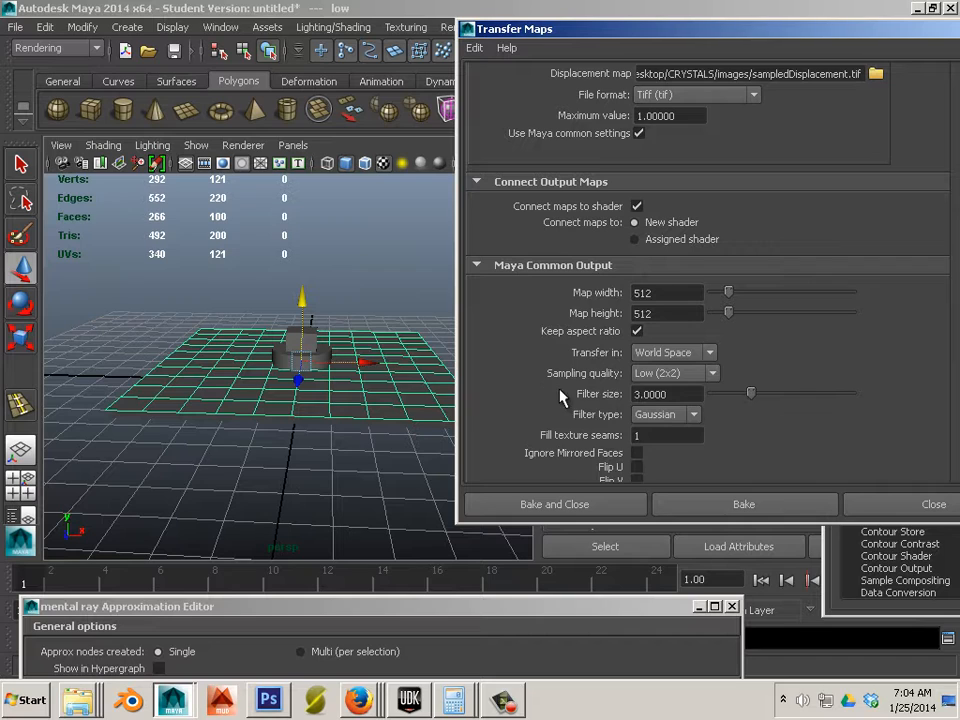
left_click(706, 376)
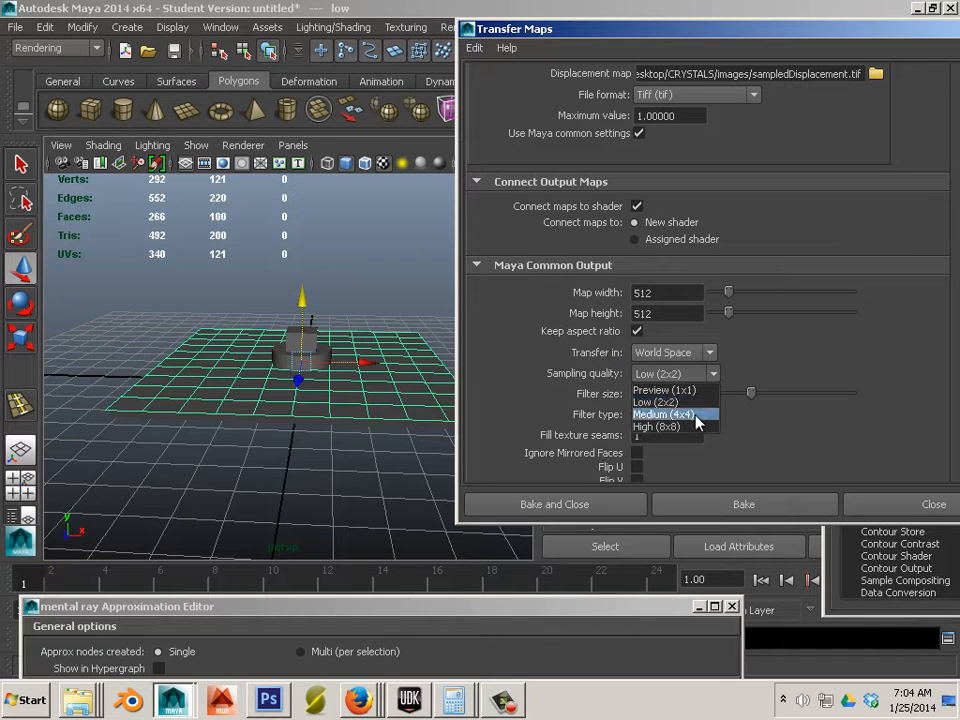
left_click(664, 415)
scroll(757, 439, "down", 2)
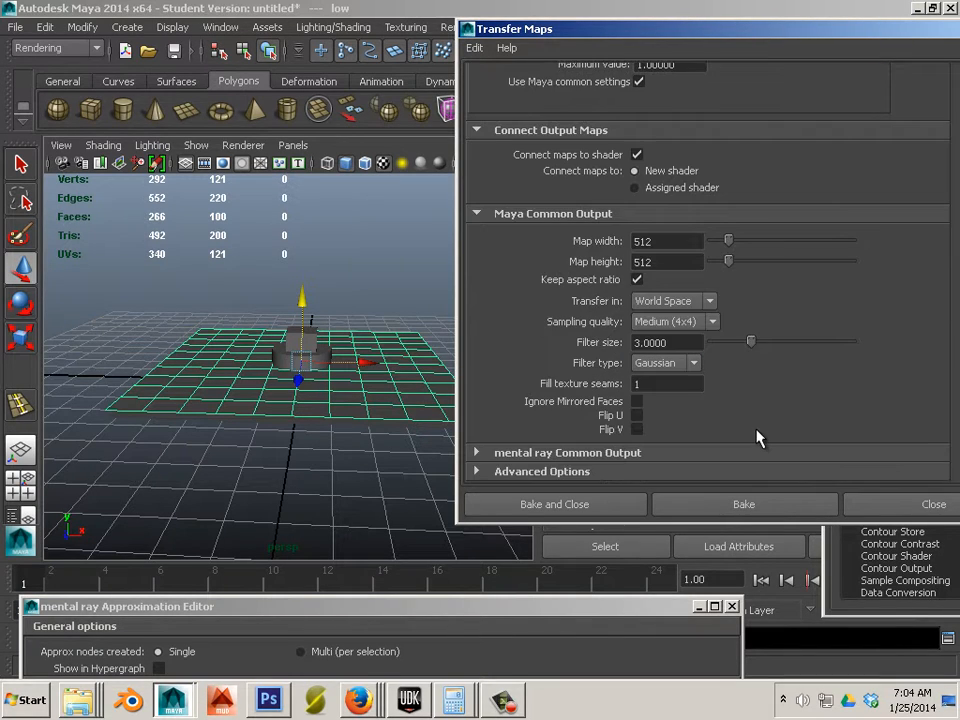
Step: Review the mental ray common output settings and the advanced search options of the map transfer
left_click(480, 453)
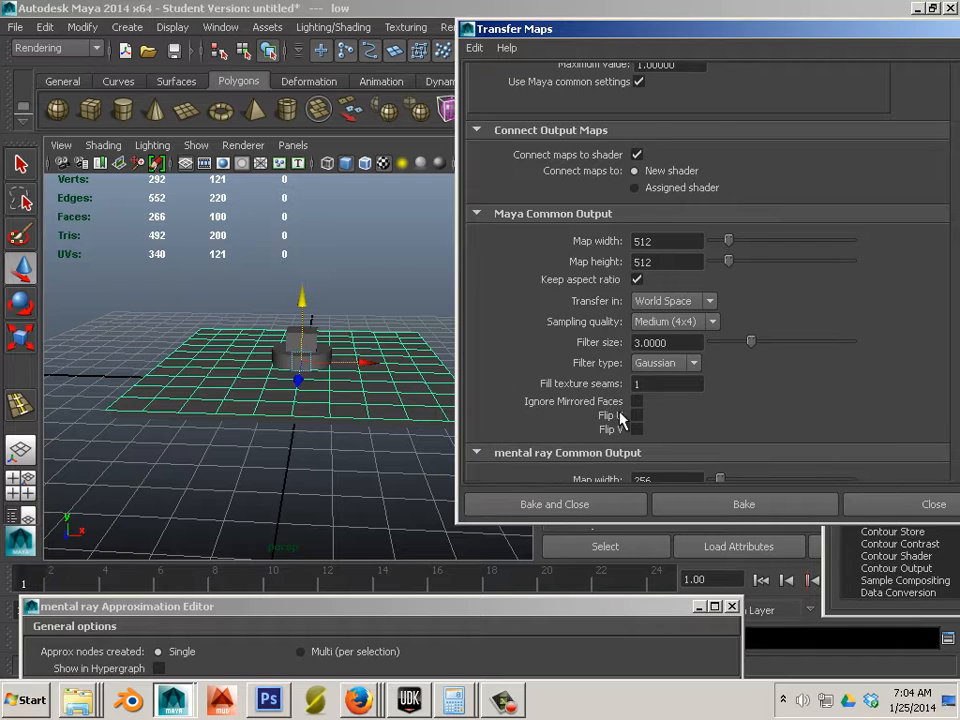
scroll(625, 412, "down", 3)
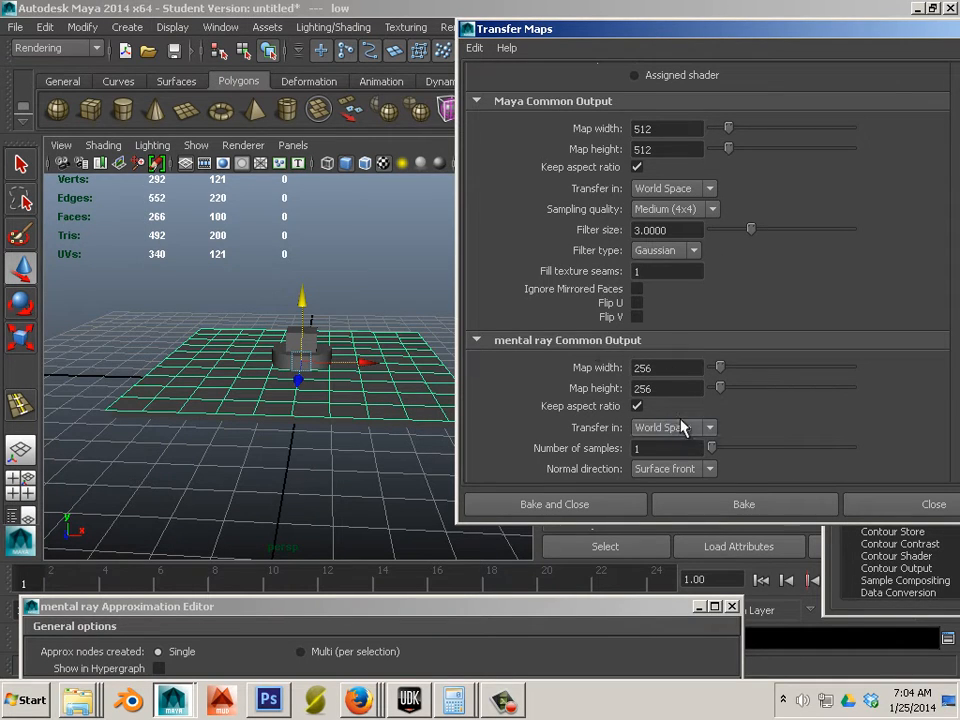
left_click(477, 341)
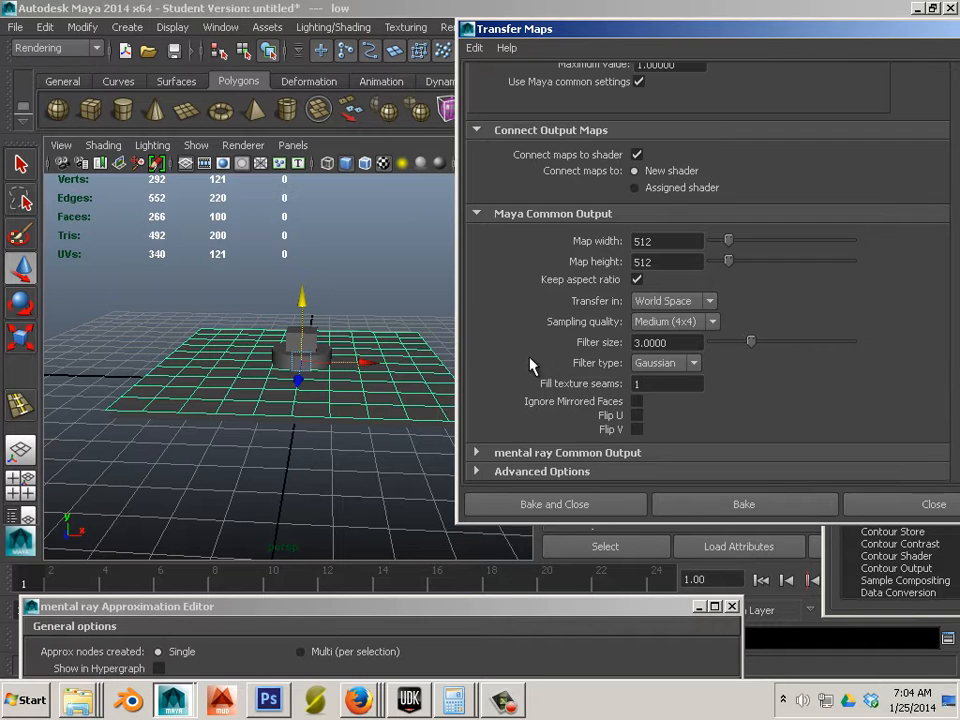
left_click(476, 453)
scroll(527, 430, "down", 5)
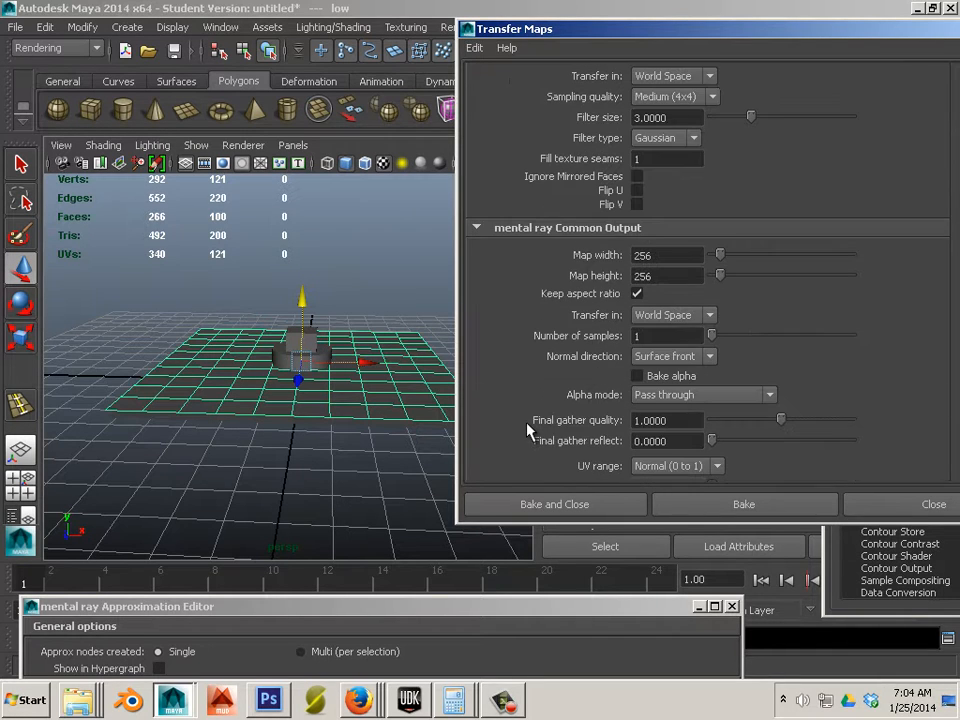
scroll(527, 428, "up", 5)
left_click(493, 398)
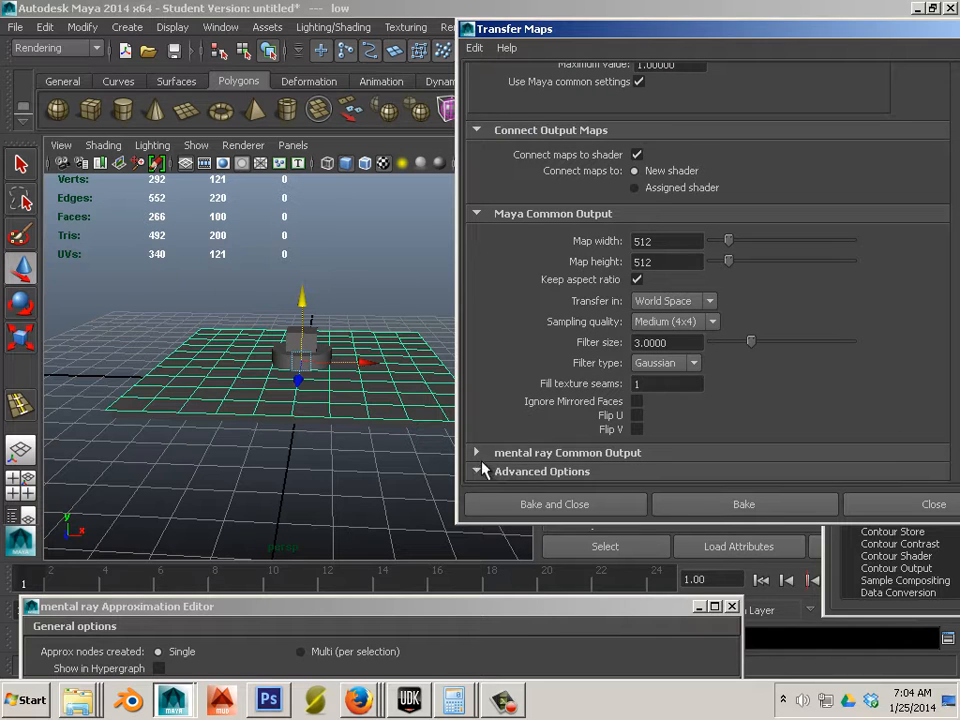
scroll(547, 398, "down", 3)
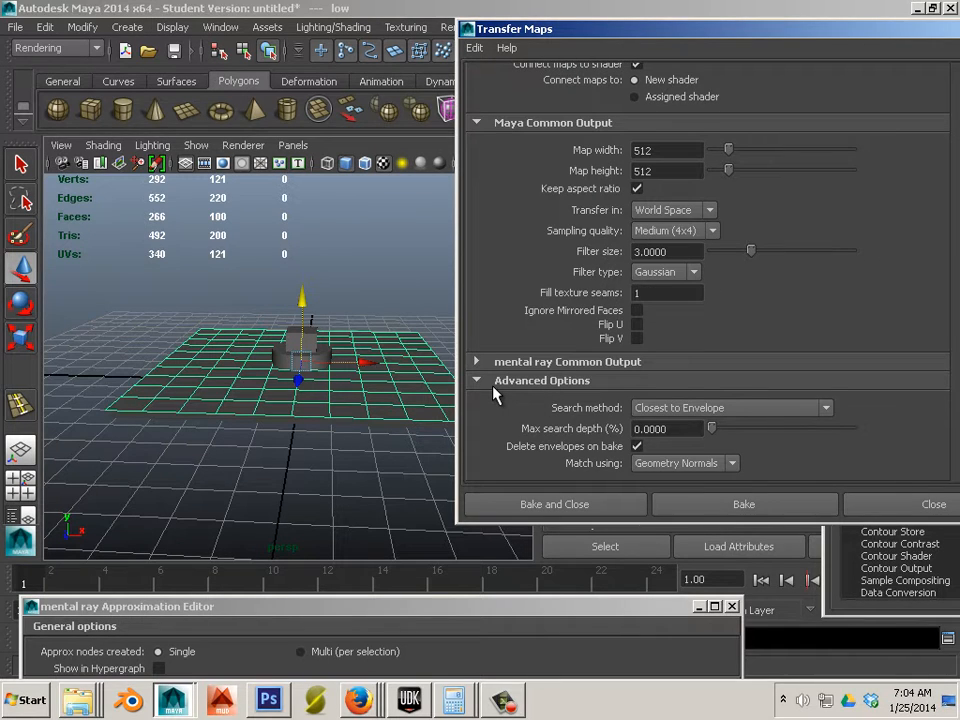
Step: Bake the displacement map and open the newest file texture from the Hypershade for inspection
left_click(690, 506)
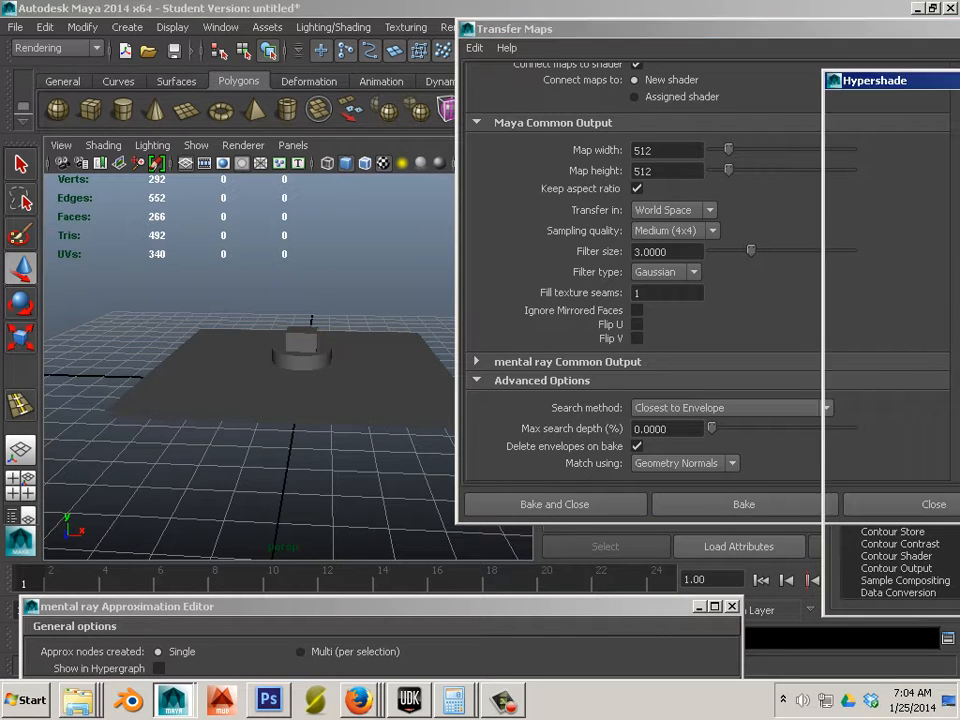
left_click_drag(957, 79, 450, 111)
left_click(460, 312)
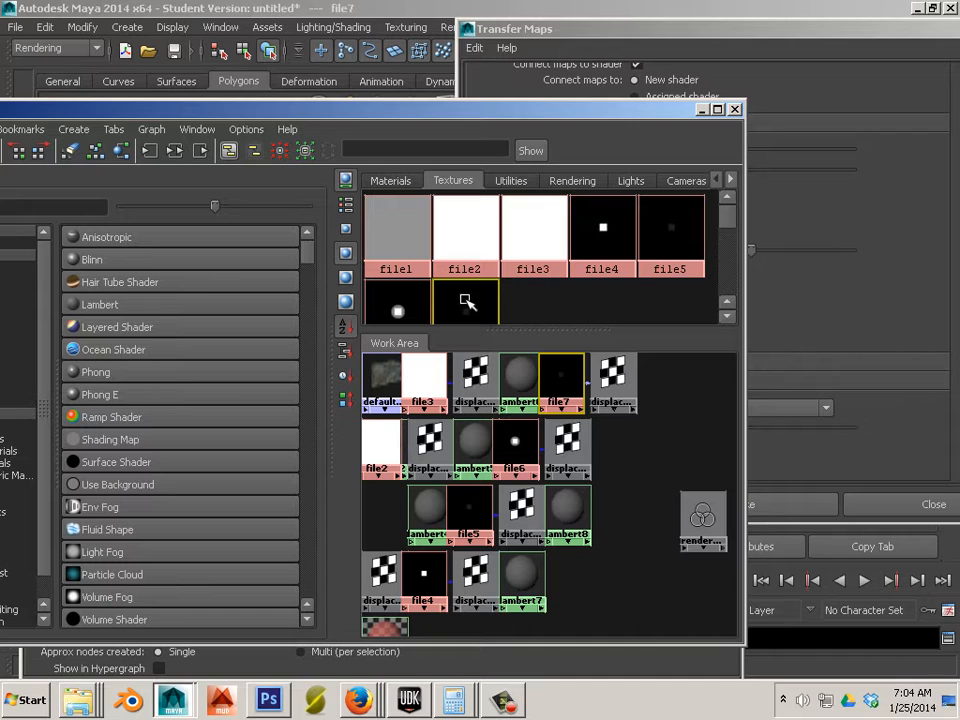
right_click_drag(467, 303, 490, 321)
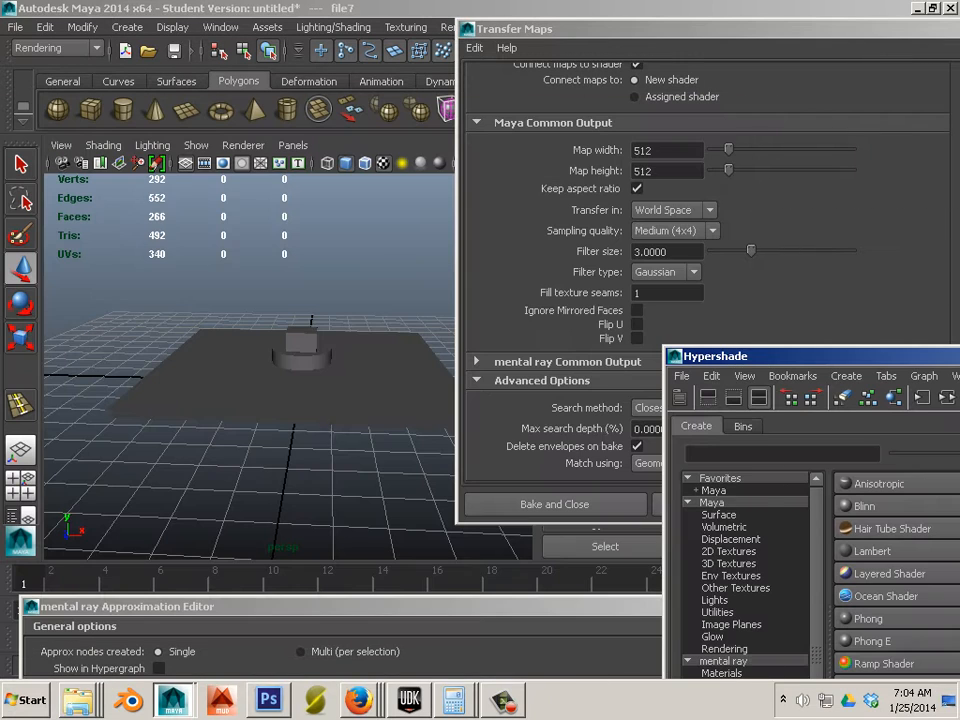
Step: Select the low plane and lower it slightly along the vertical axis beneath the high mesh
left_click(314, 358)
scroll(320, 375, "up", 3)
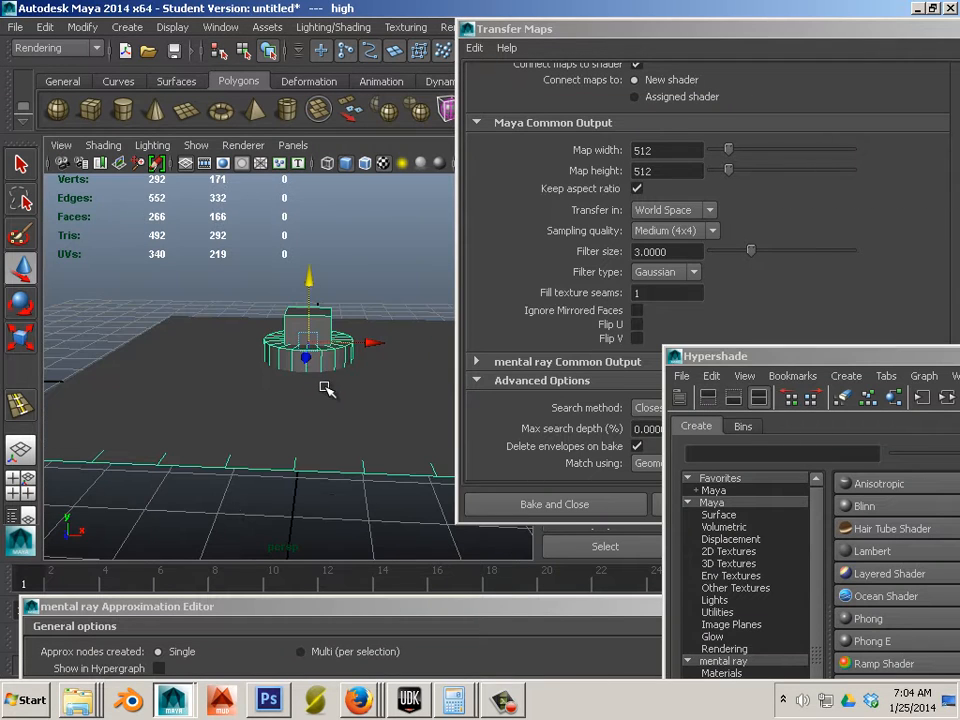
left_click(303, 430)
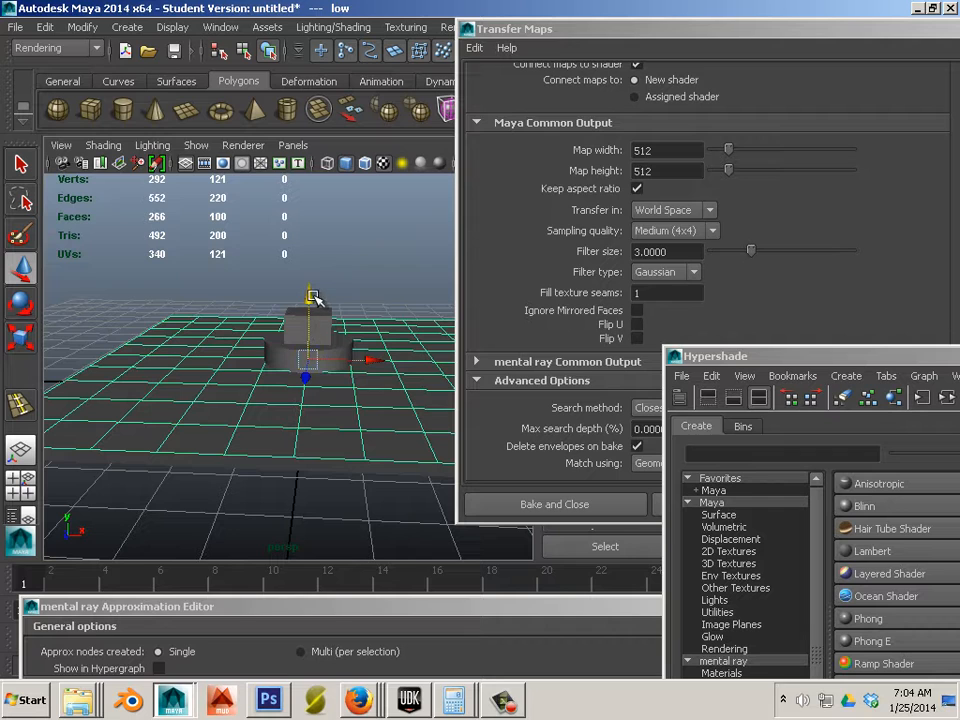
left_click_drag(312, 297, 309, 299)
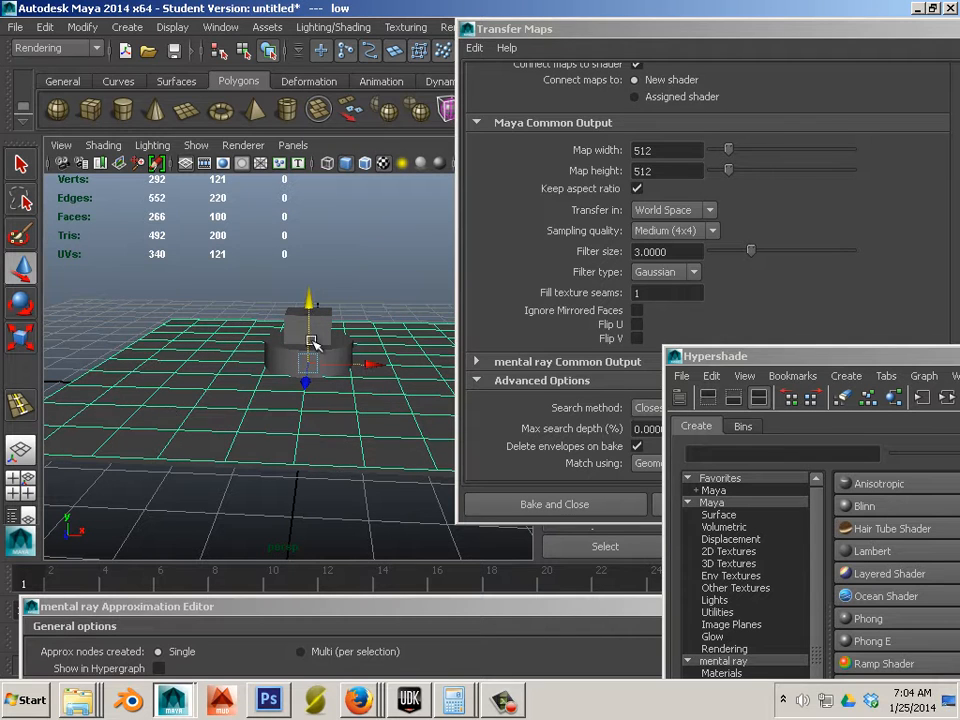
Step: Display the envelope of the low target mesh and raise its search envelope to 21.2% so it covers the high mesh
left_click(881, 251)
scroll(860, 265, "up", 5)
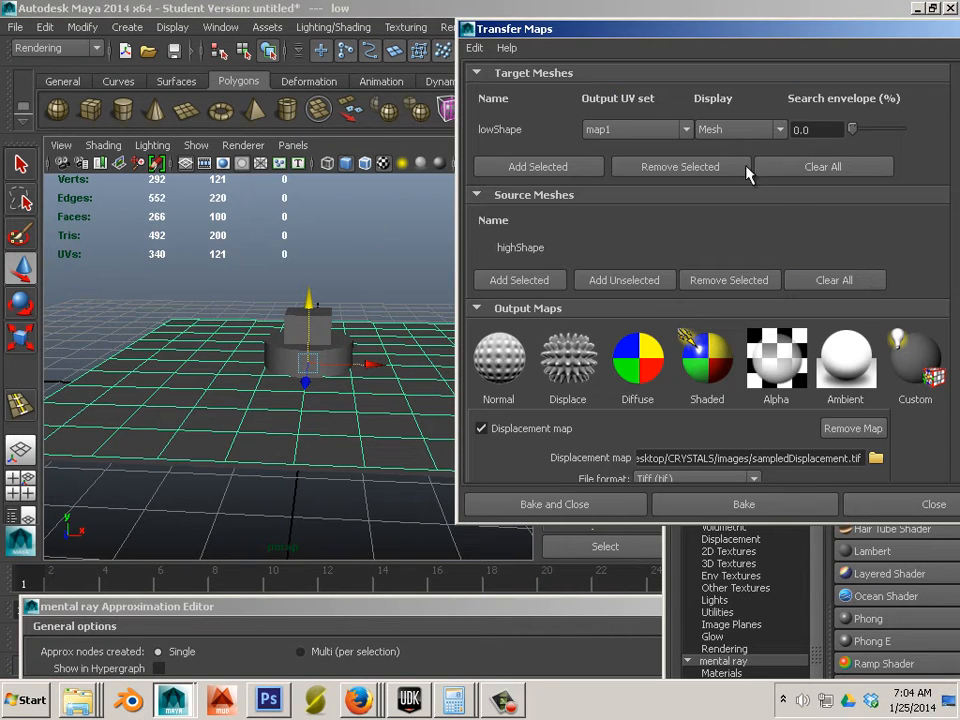
left_click(775, 130)
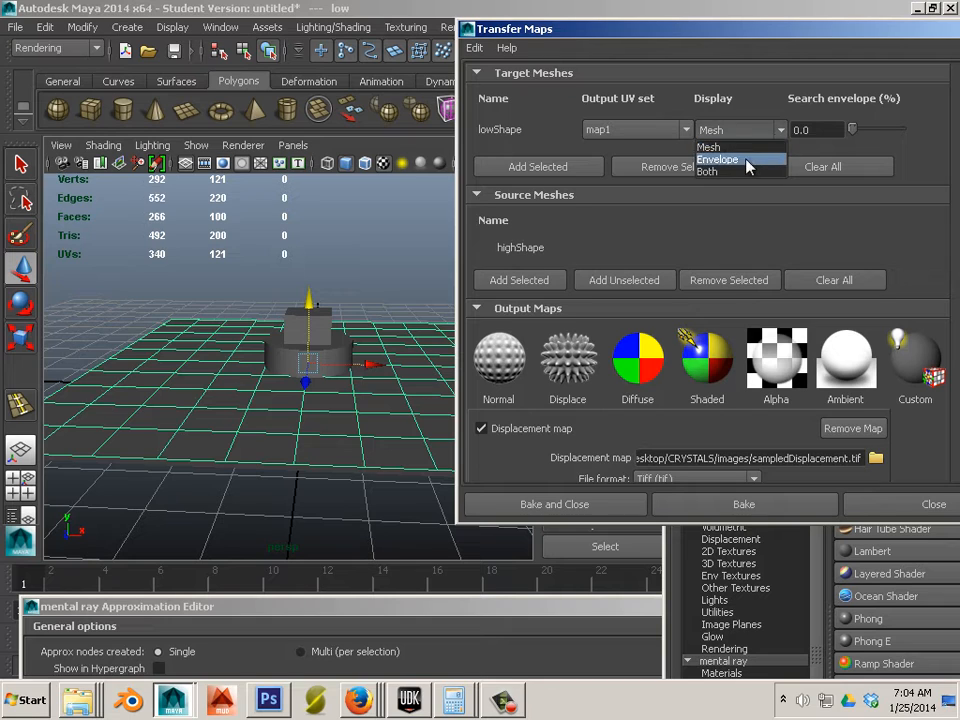
left_click(750, 160)
left_click_drag(851, 130, 864, 134)
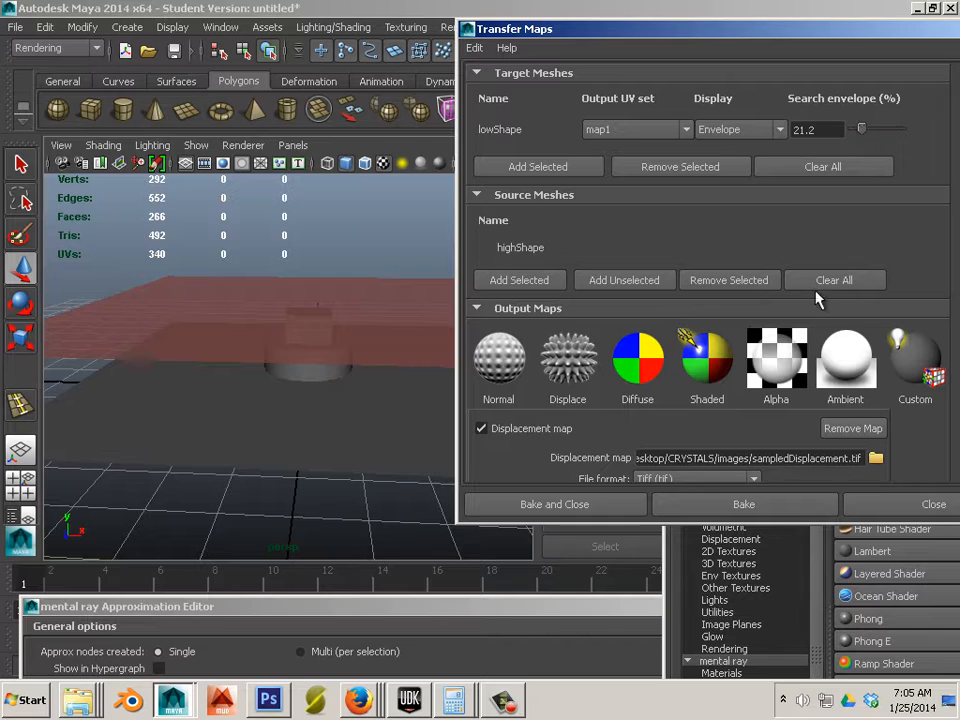
Step: Bake the displacement map again and select the newest file texture in the Hypershade
left_click(748, 503)
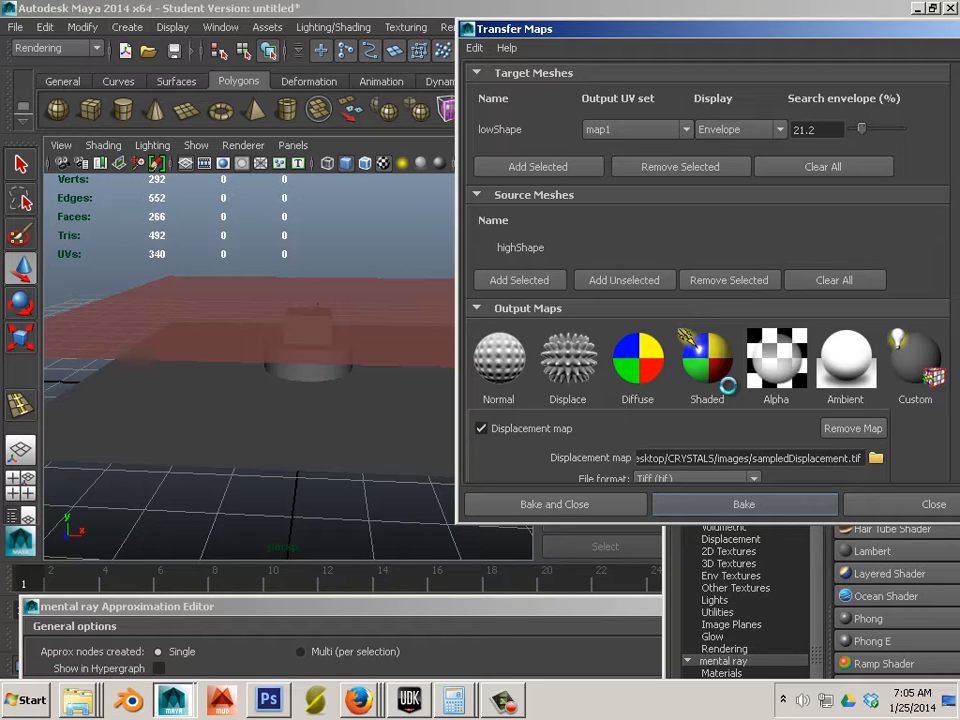
left_click_drag(959, 355, 614, 96)
left_click(641, 289)
Step: Edit the newest texture in Photoshop, update sampledDisplacement.tif from disk, inspect the baked shapes and return to Maya
right_click(641, 289)
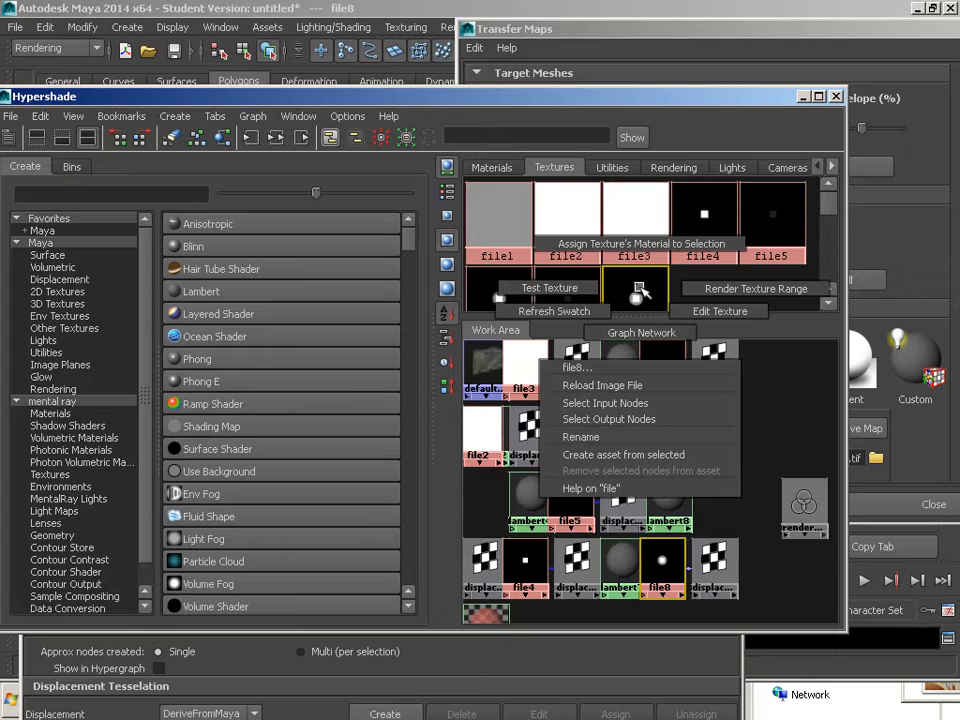
left_click(668, 292)
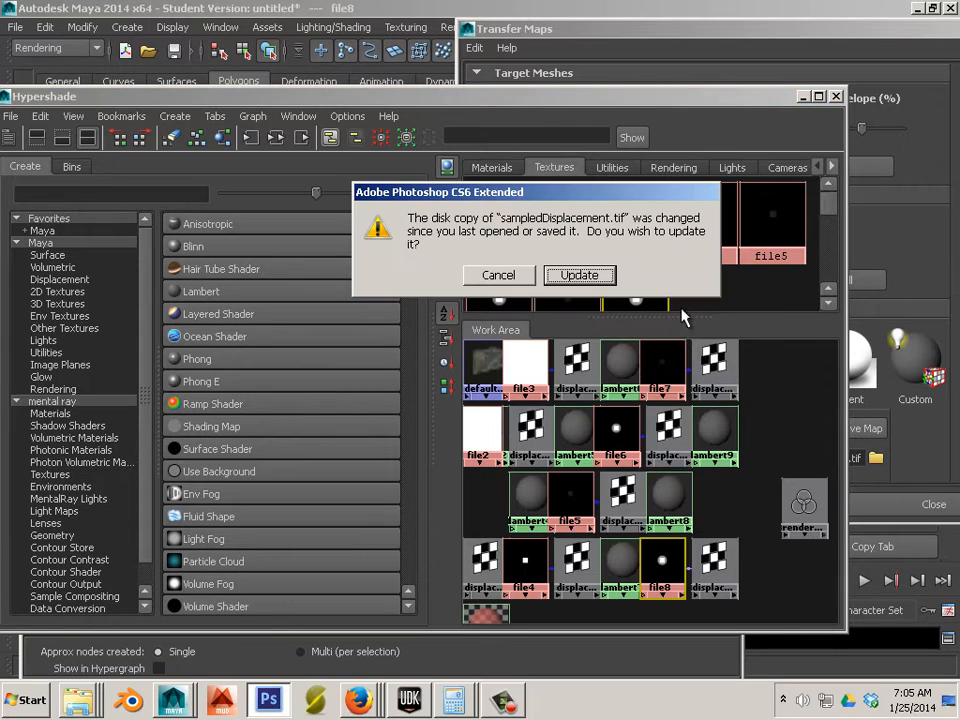
left_click(579, 276)
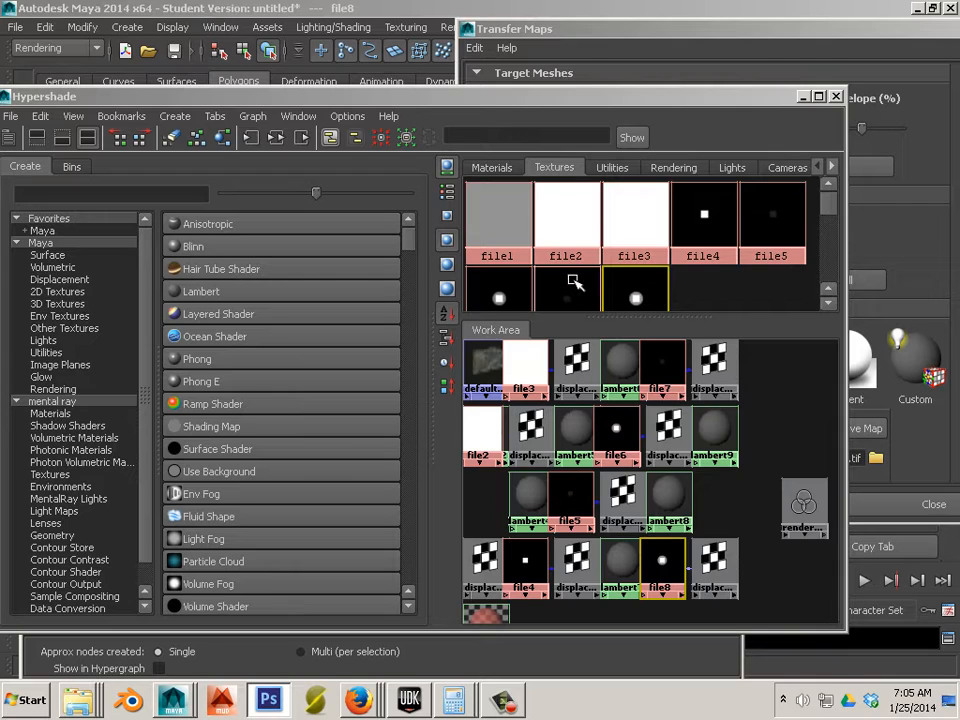
left_click(268, 703)
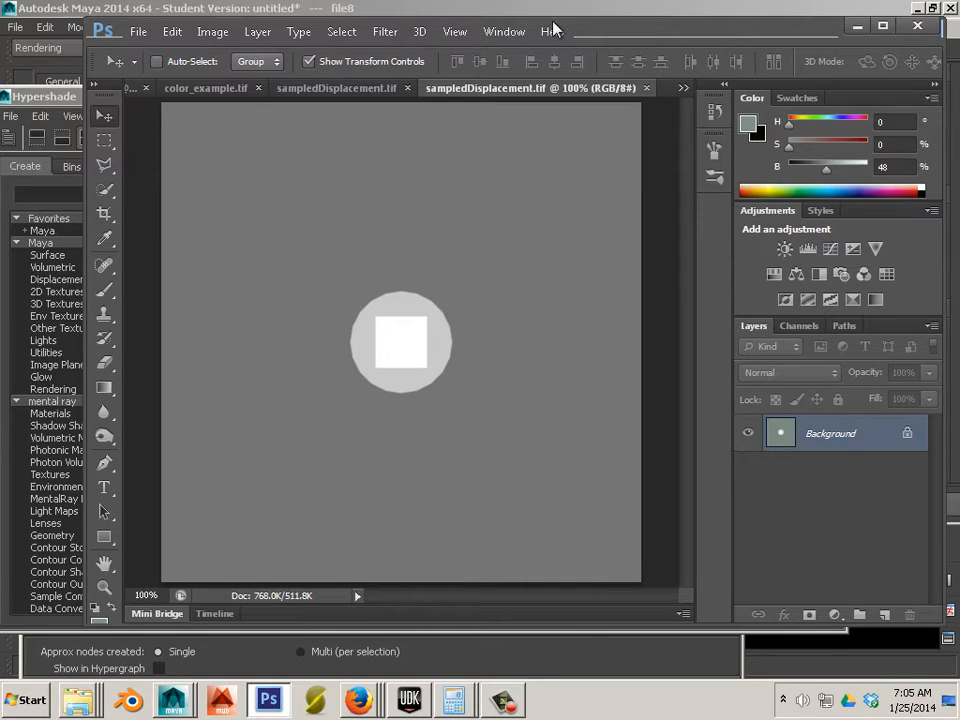
left_click(853, 25)
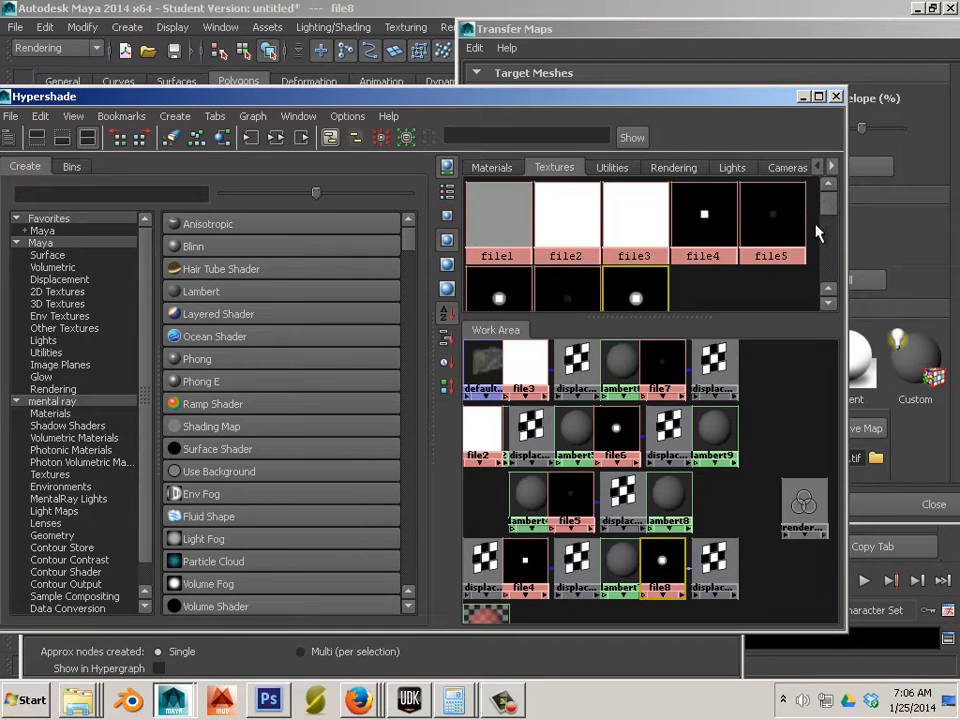
Step: Delete the file1 to file7 textures and graph the connections of the remaining file8 texture in the work area
left_click_drag(815, 233, 482, 228)
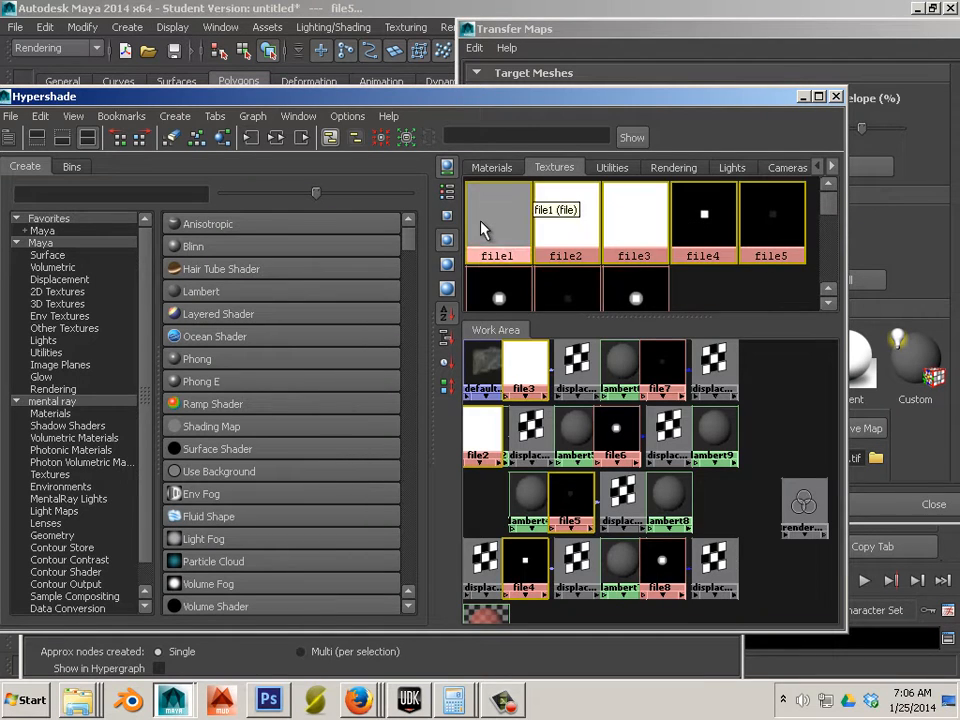
key("Delete")
left_click_drag(580, 283, 493, 214)
key("Delete")
left_click(512, 246)
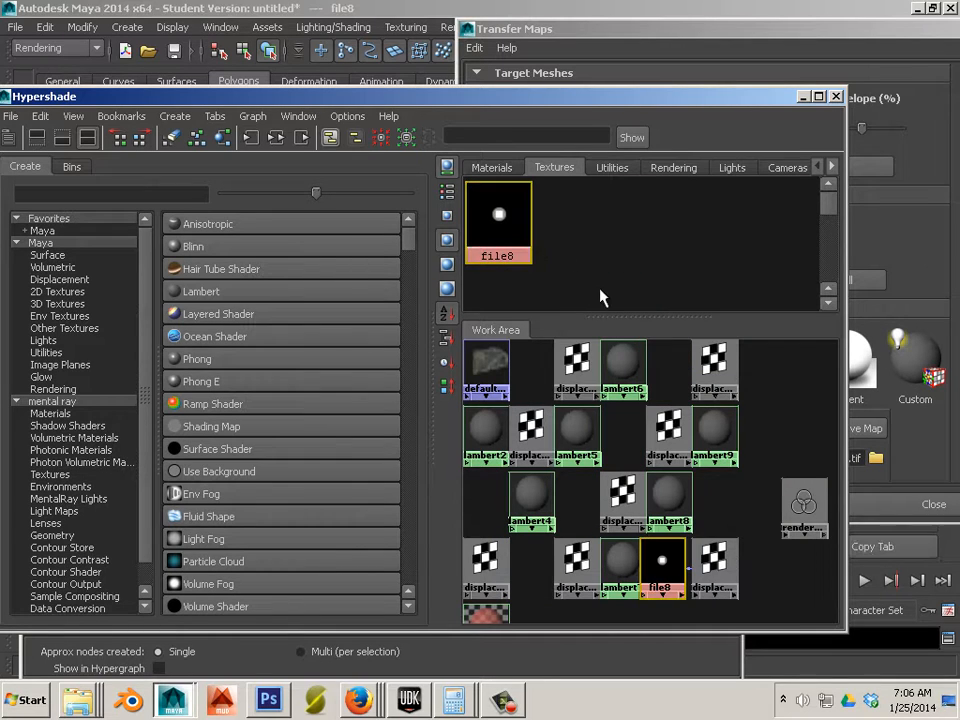
left_click(275, 140)
Step: Maximize the Hypershade and delete all displacement shaders together with the lambert2 to lambert4 materials
left_click(491, 169)
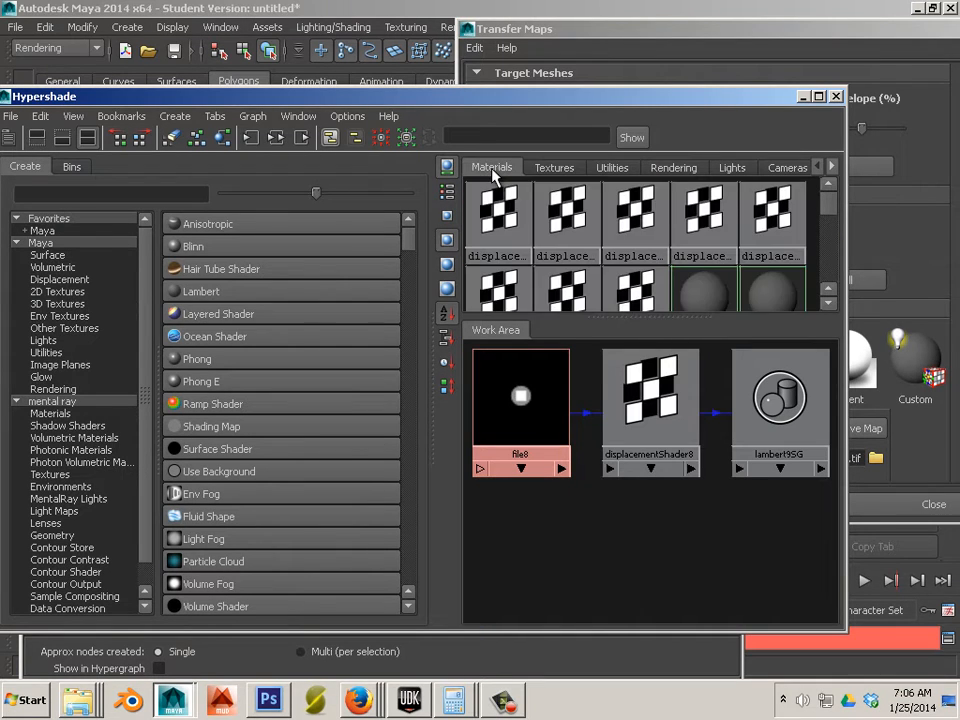
scroll(549, 190, "down", 4)
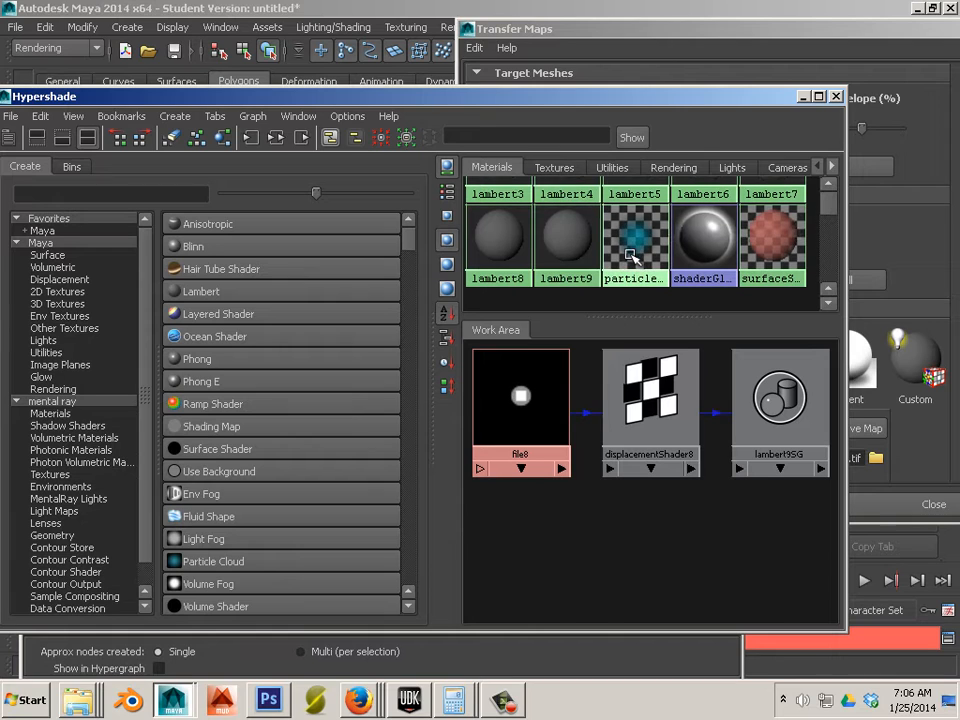
scroll(630, 255, "up", 3)
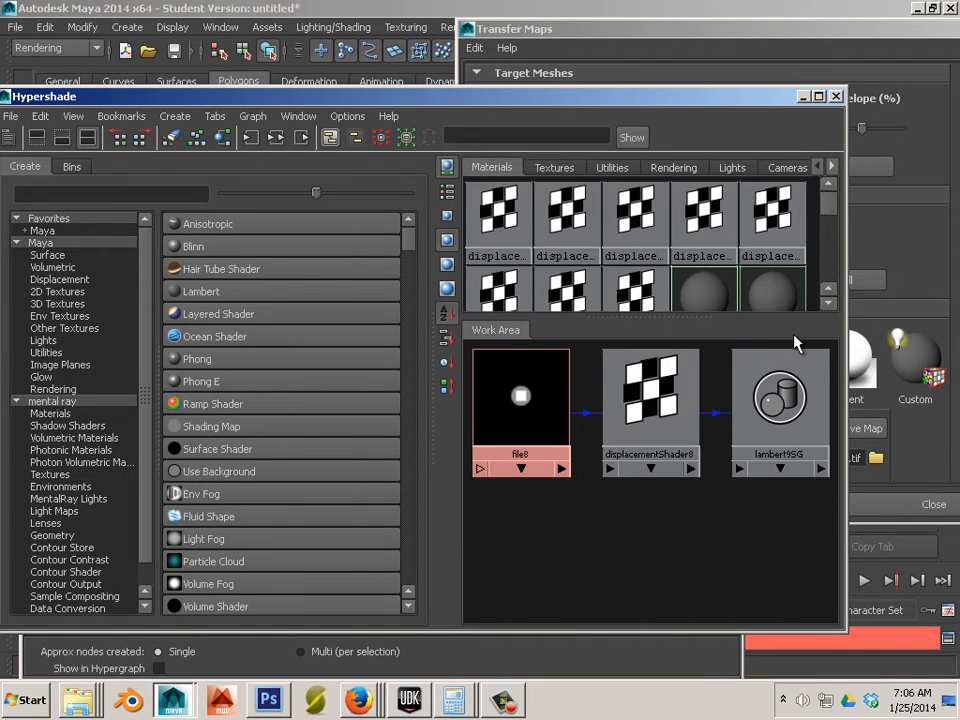
left_click(772, 212)
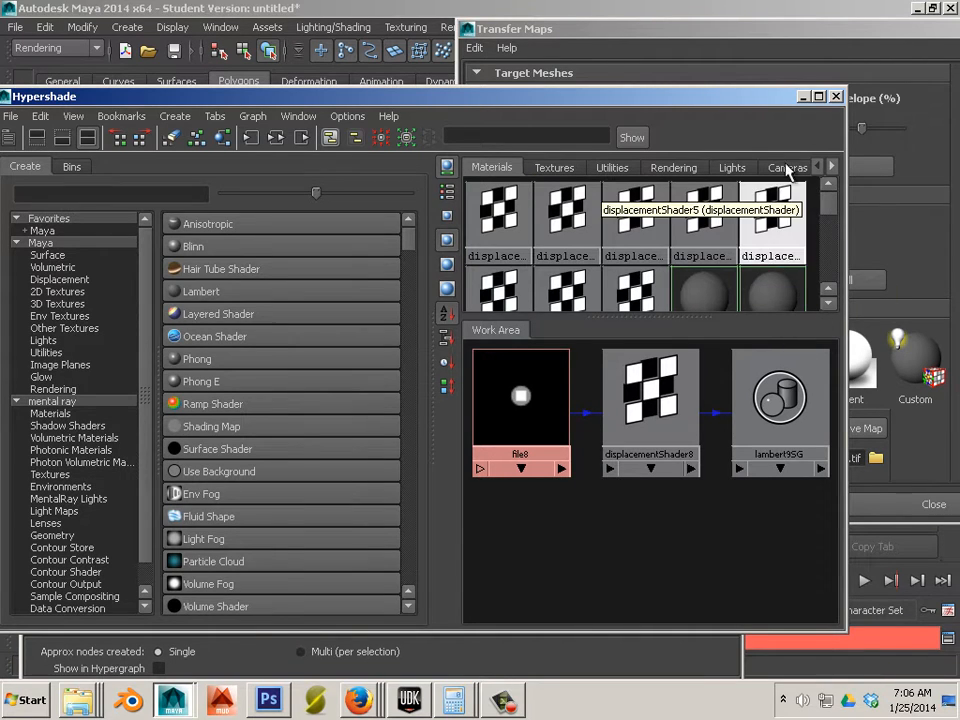
left_click(817, 97)
scroll(868, 205, "down", 3)
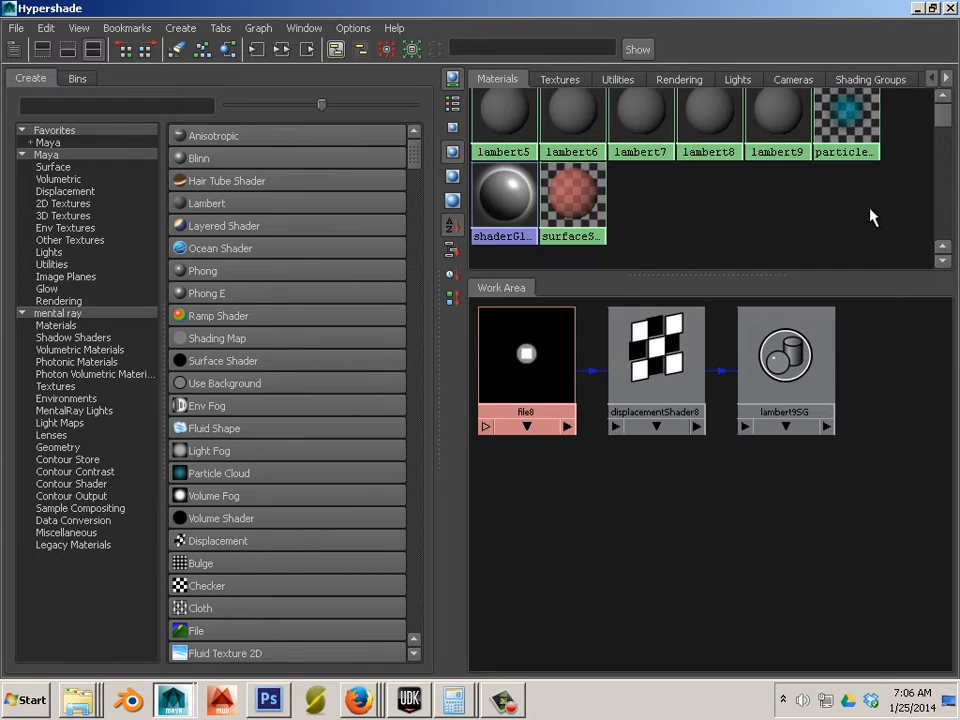
scroll(861, 214, "up", 3)
left_click_drag(910, 130, 492, 207)
key("Delete")
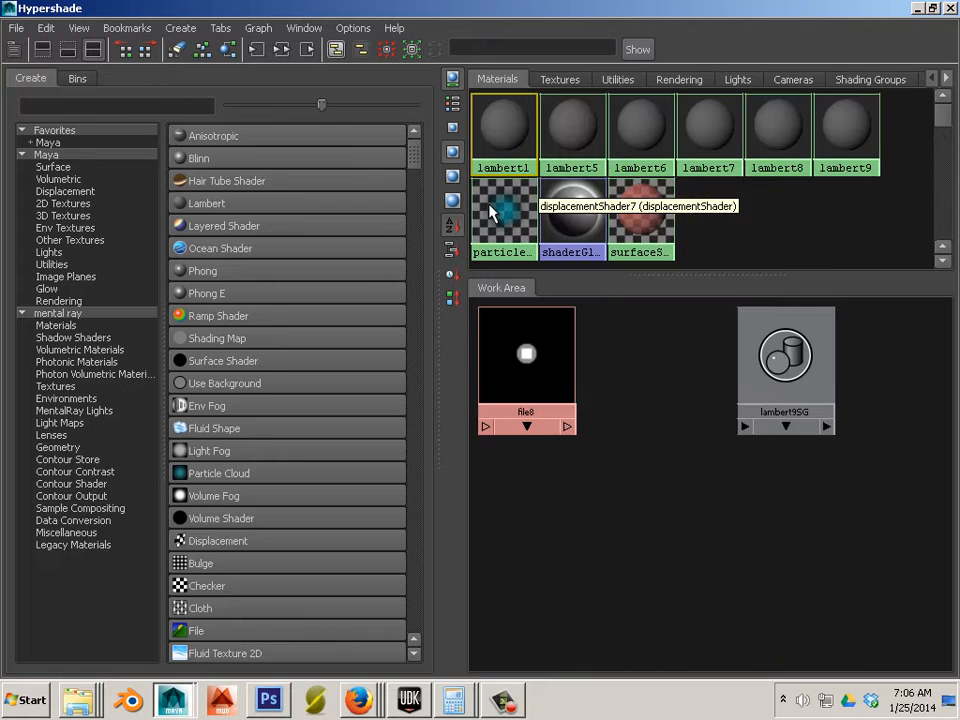
Step: Delete the remaining lambert5 to lambert9 materials, keeping the default materials
left_click(563, 80)
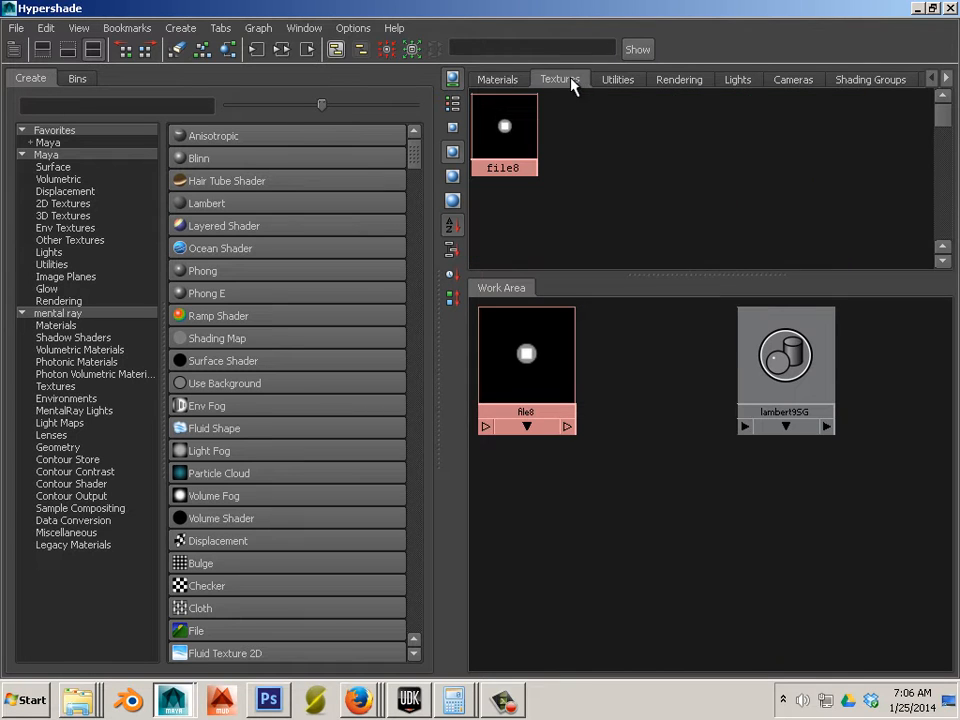
left_click(490, 79)
left_click_drag(836, 133, 548, 95)
key("Delete")
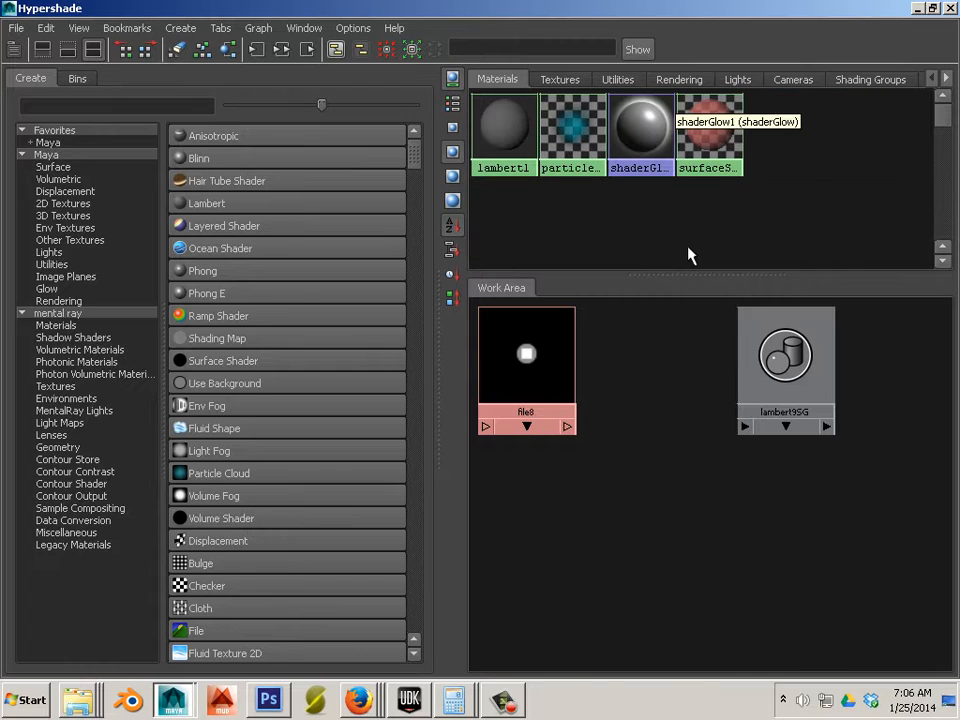
Step: Delete the surface shader from the Hypershade and create a Lambert material named DIsp
left_click(698, 130)
key("Delete")
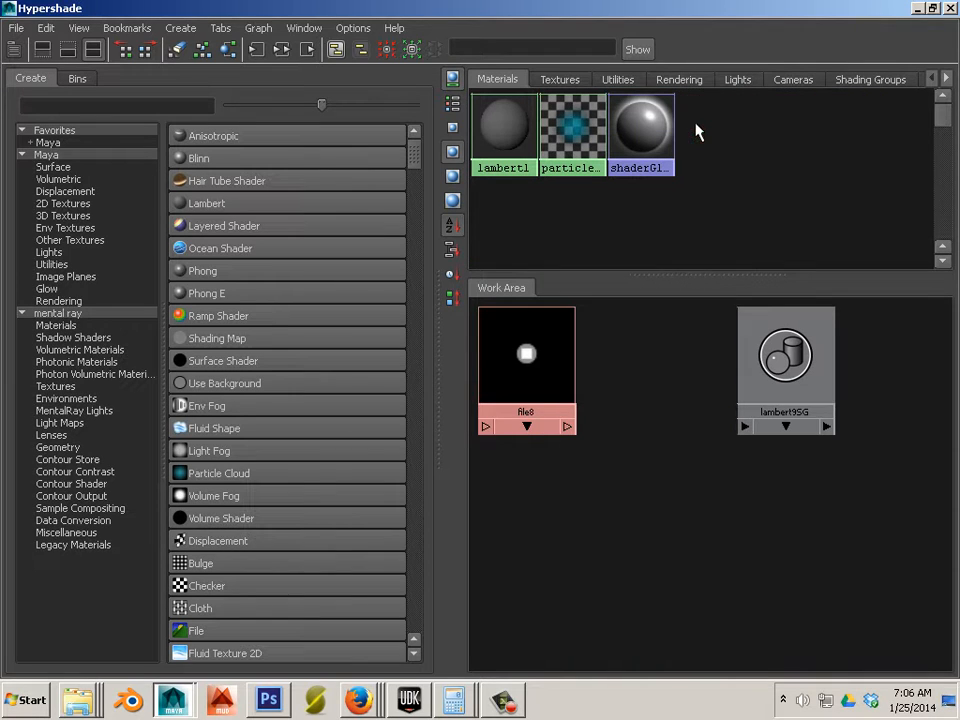
left_click(198, 206)
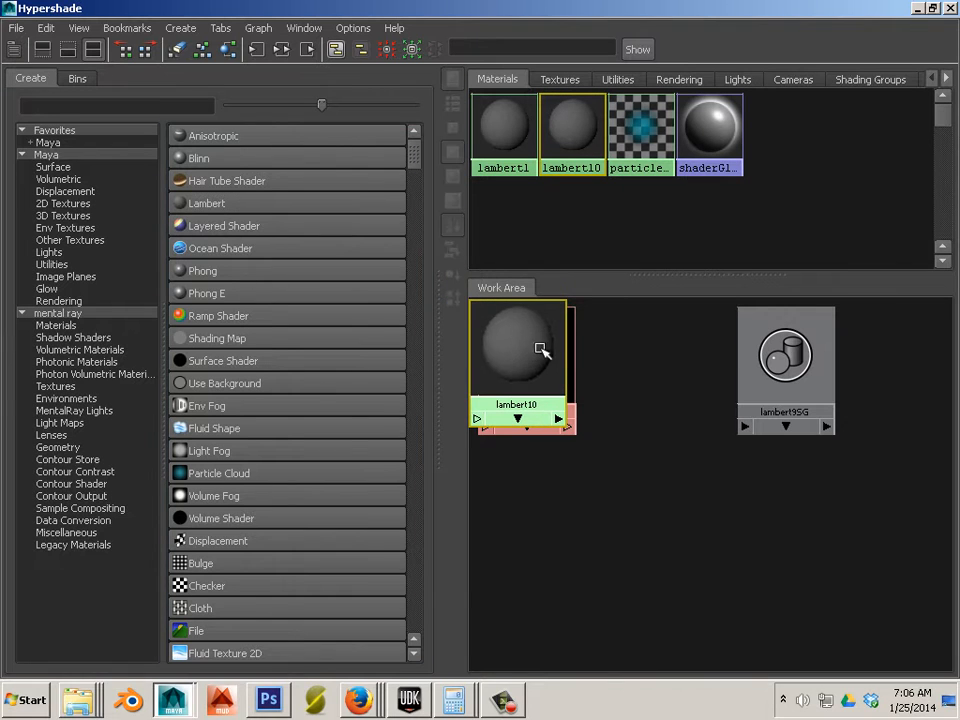
right_click(540, 349)
left_click(531, 533)
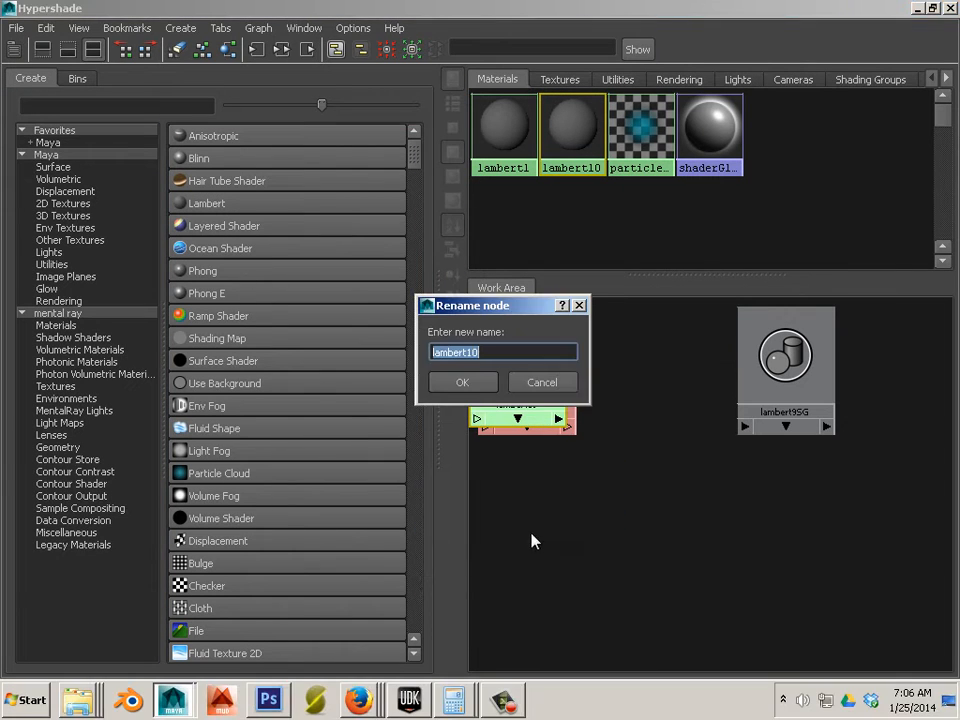
type("DIsp")
key("Return")
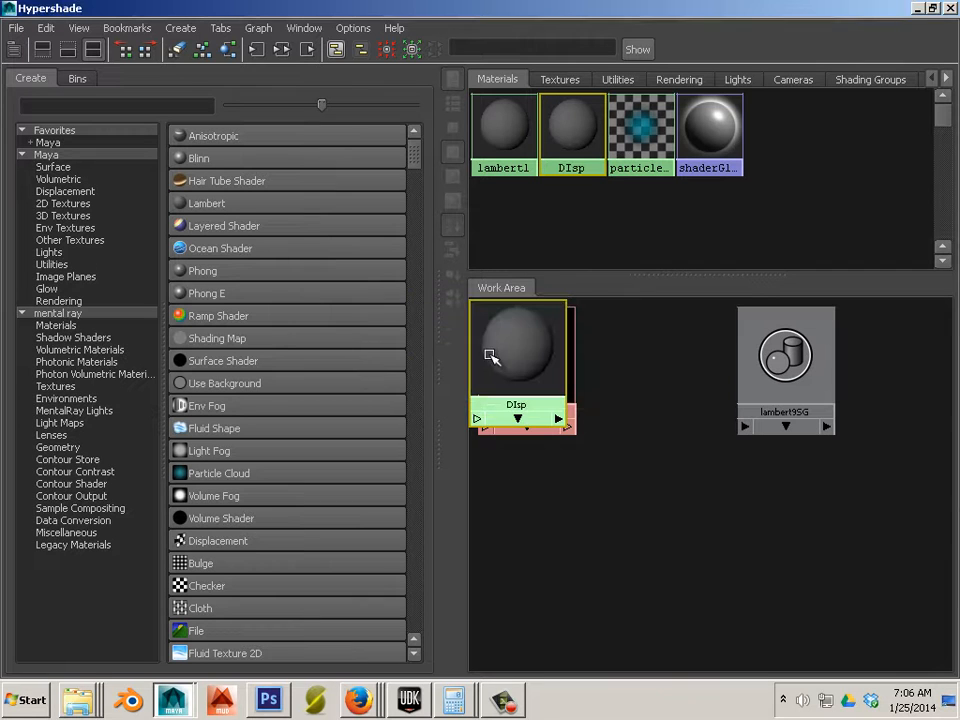
Step: Connect the file8 texture to the DIsp material as its displacement map and spread the overlapping nodes apart in the work area
left_click_drag(493, 349, 571, 389)
left_click_drag(647, 418, 680, 494)
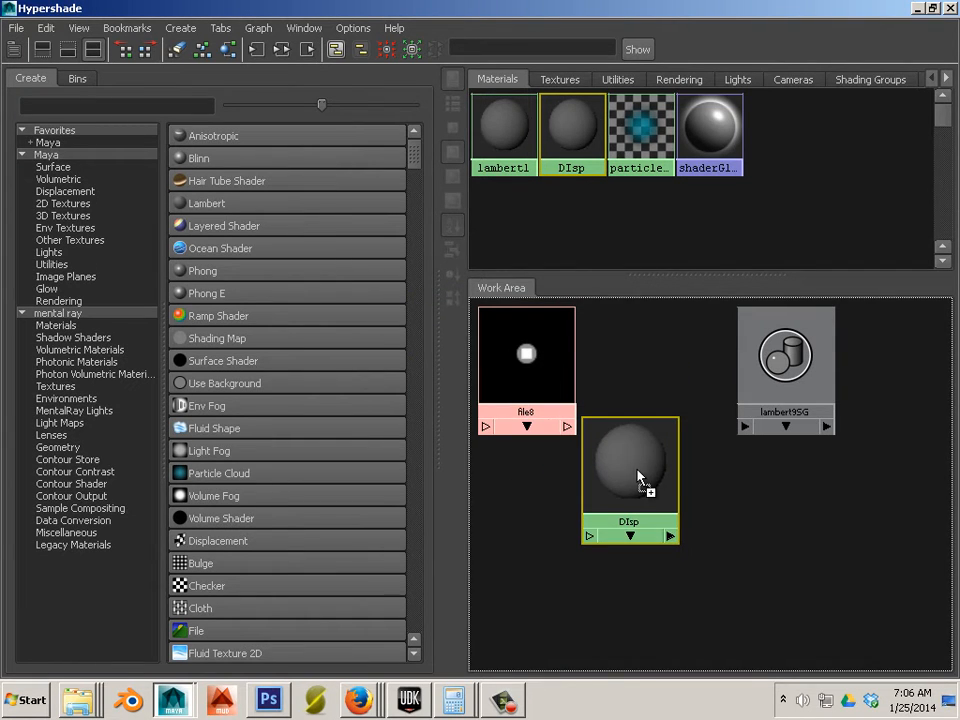
middle_click_drag(638, 478, 638, 480)
left_click(707, 606)
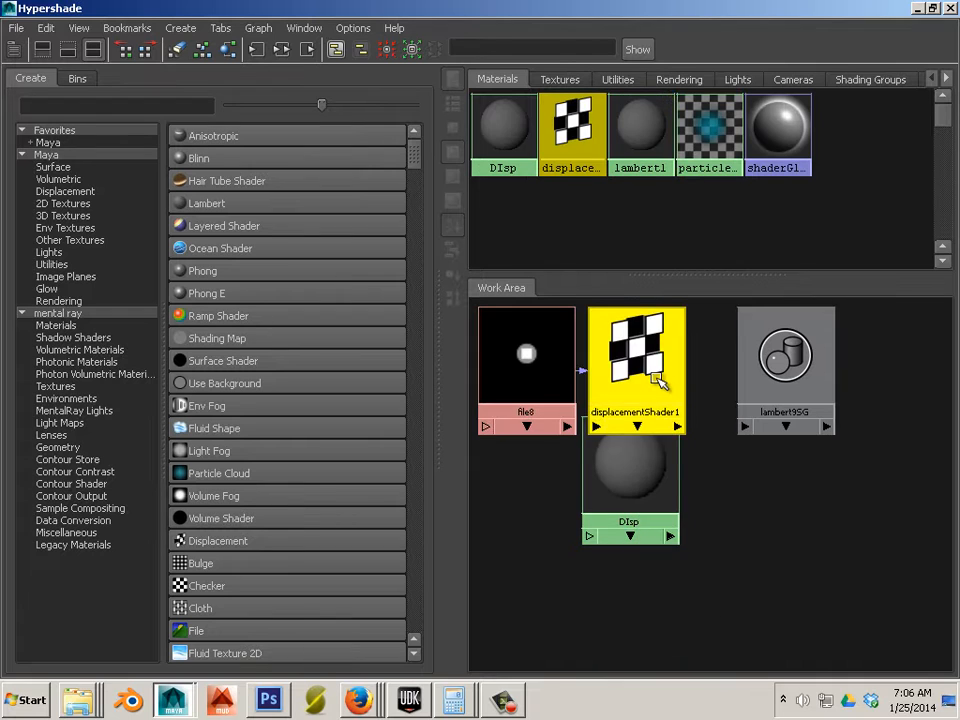
left_click_drag(657, 380, 761, 426)
left_click_drag(540, 405, 506, 490)
left_click_drag(636, 483, 659, 540)
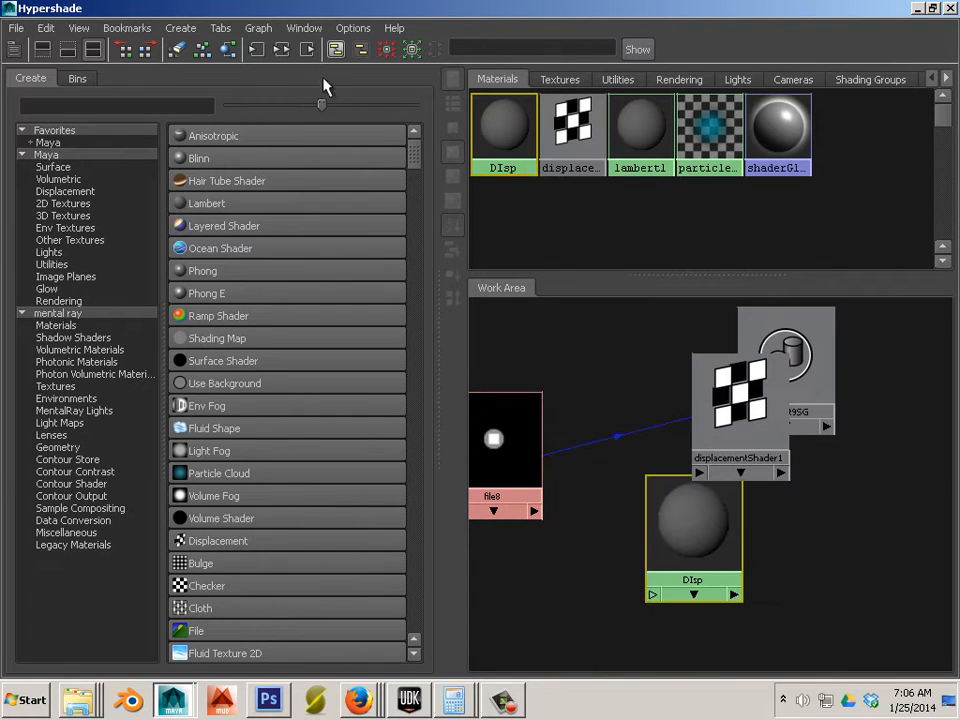
Step: Restore the Hypershade to a smaller window and raise the low plane in the scene to a Y translation of about 2.4
double_click(293, 8)
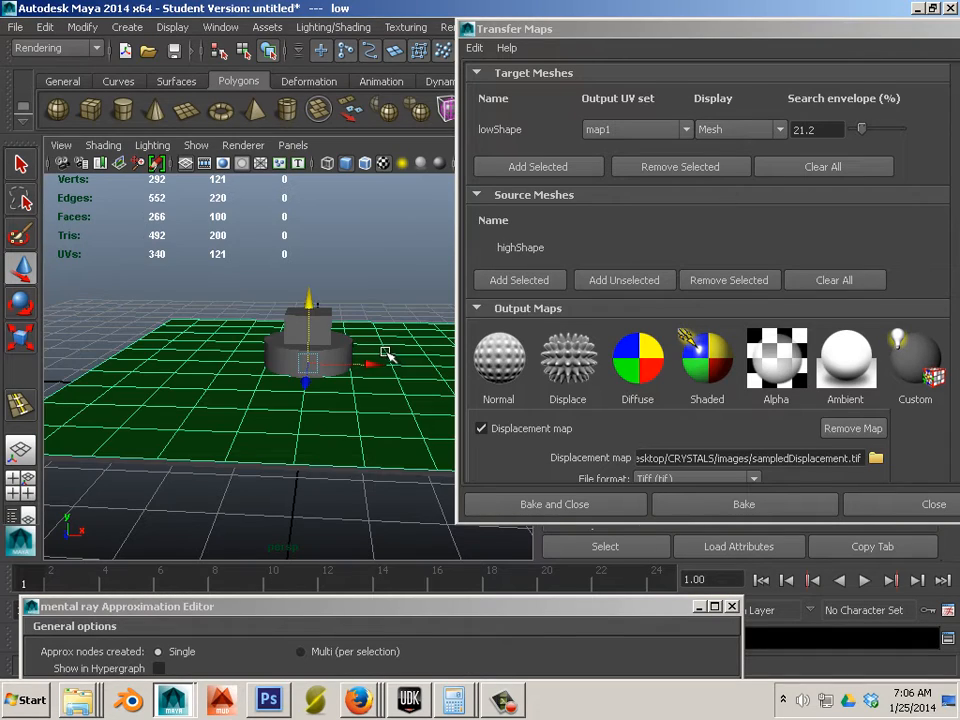
left_click_drag(310, 300, 313, 180)
left_click_drag(223, 261, 287, 364, "alt")
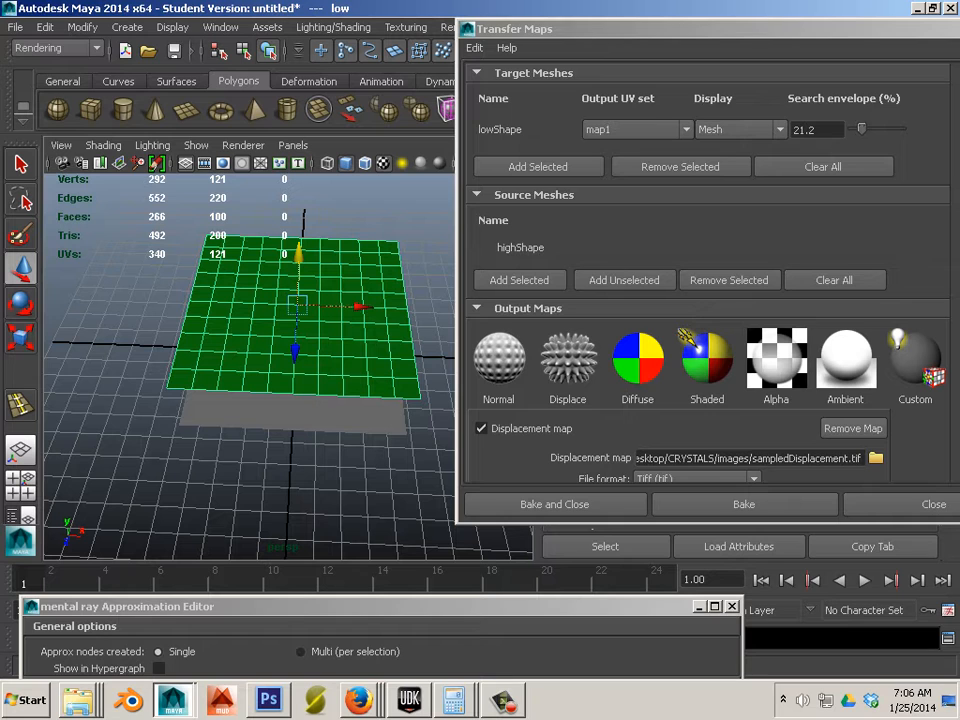
Step: Assign the DIsp material to the low plane and move the Hypershade and Transfer Maps windows out of the way
left_click_drag(959, 76, 780, 58)
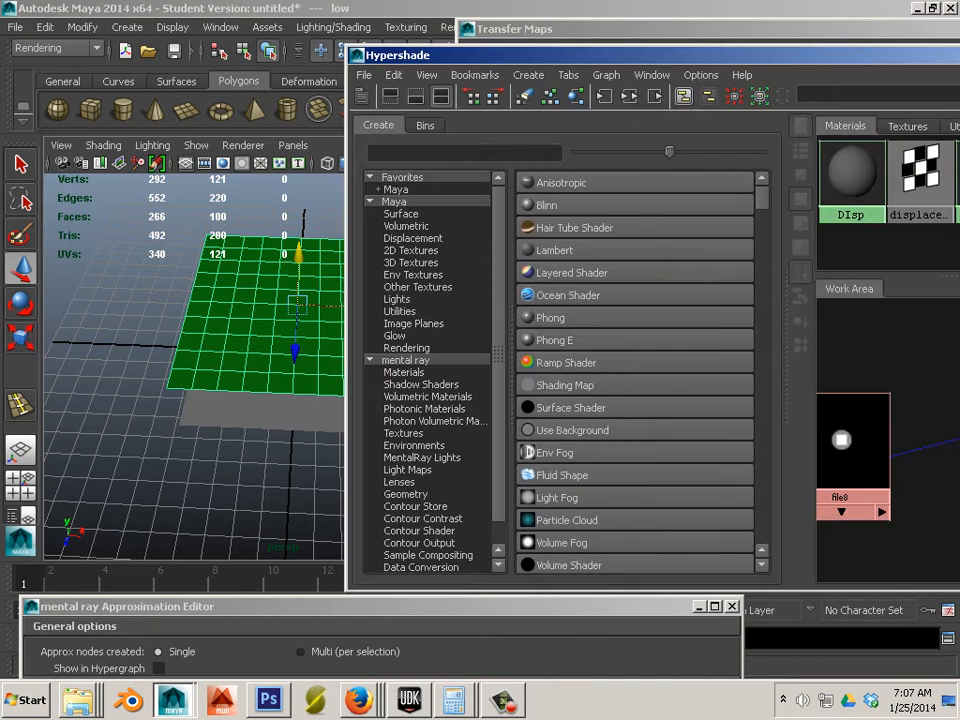
middle_click_drag(851, 172, 202, 351)
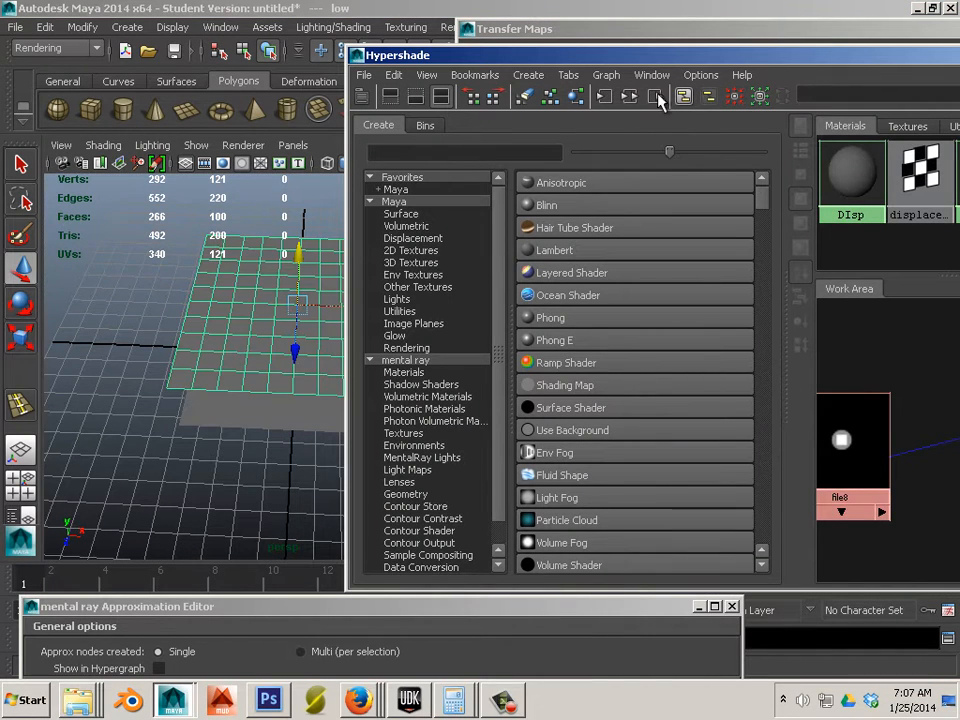
left_click_drag(661, 60, 401, 74)
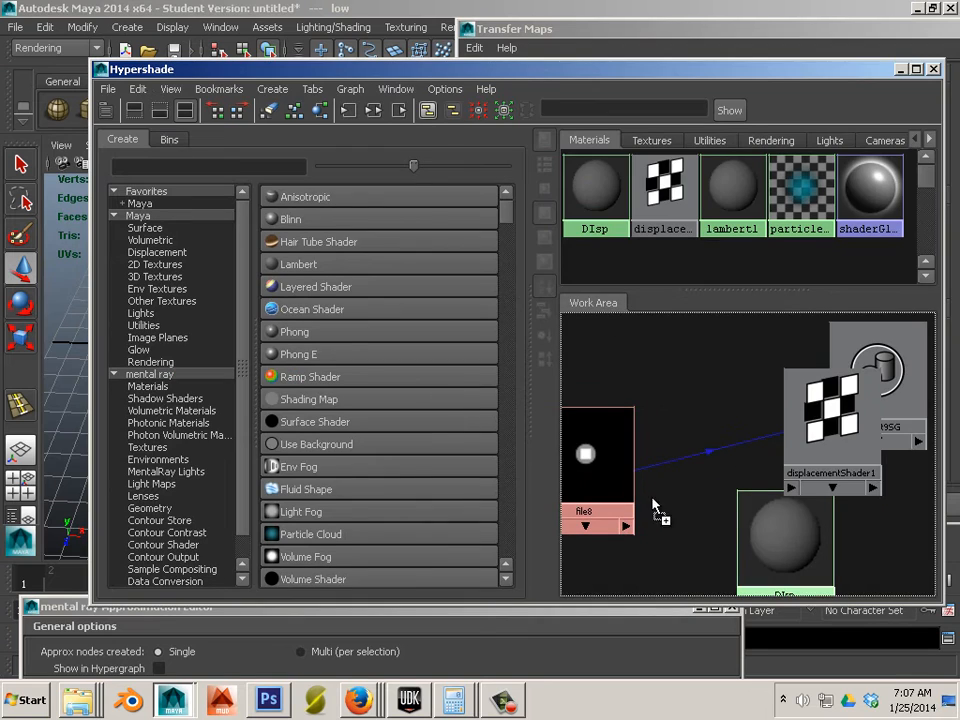
left_click_drag(302, 62, 590, 95)
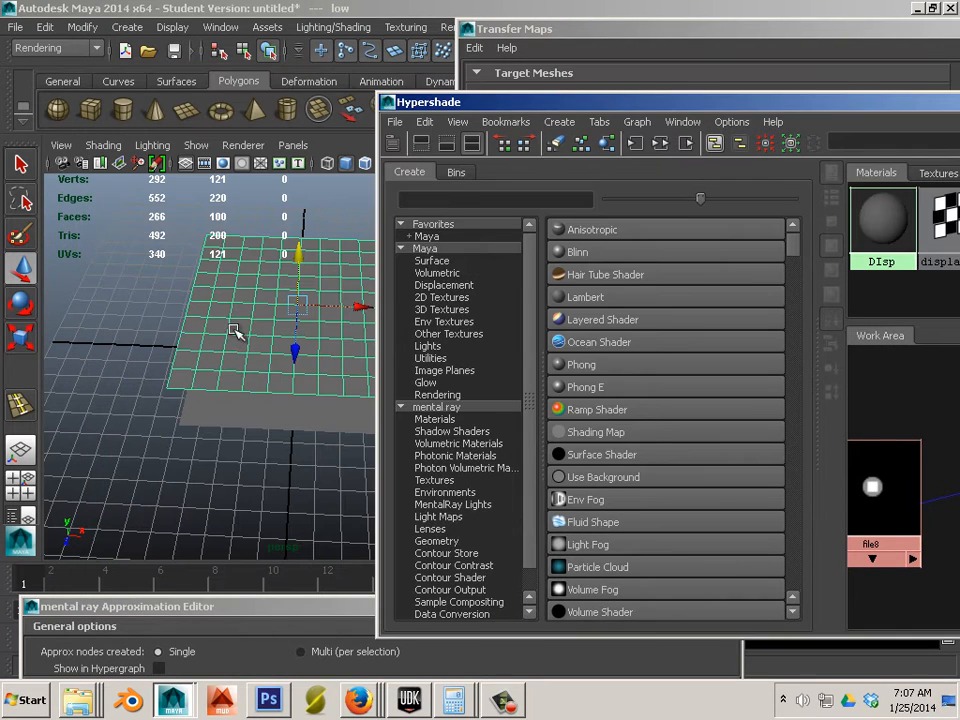
key("f")
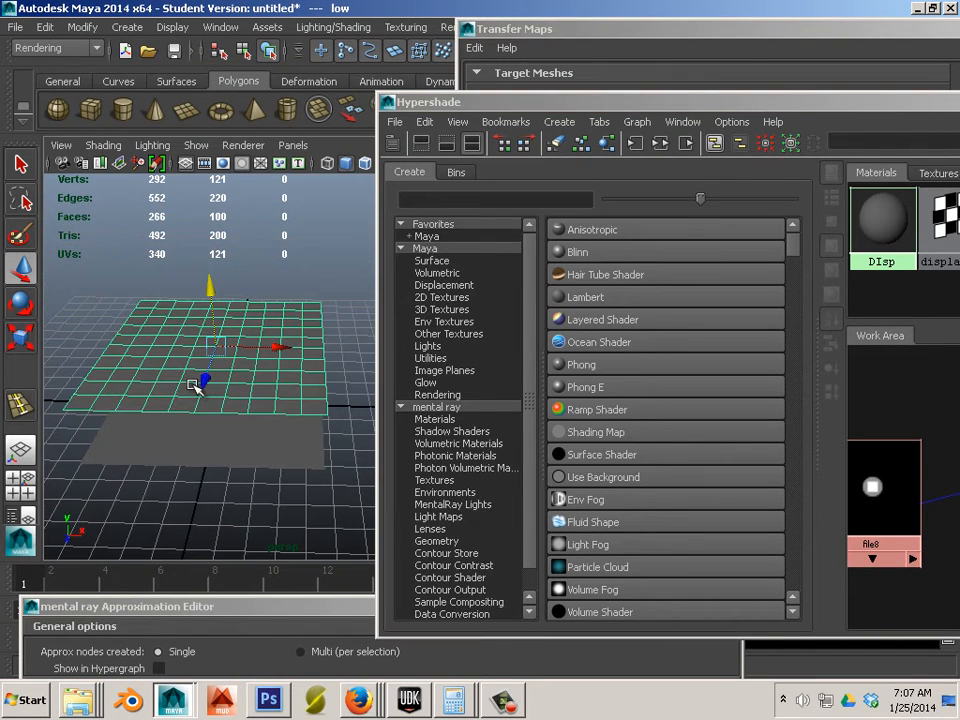
left_click_drag(596, 105, 955, 212)
left_click_drag(792, 32, 958, 84)
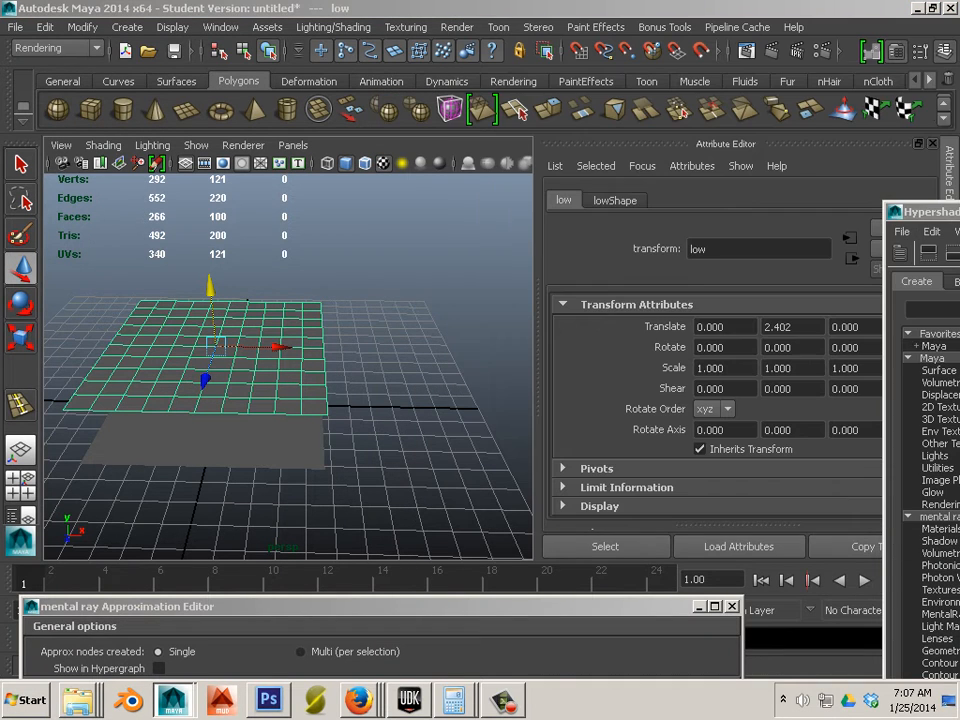
Step: Set the scene's renderer to mental ray in the Render Settings and close them
left_click(822, 50)
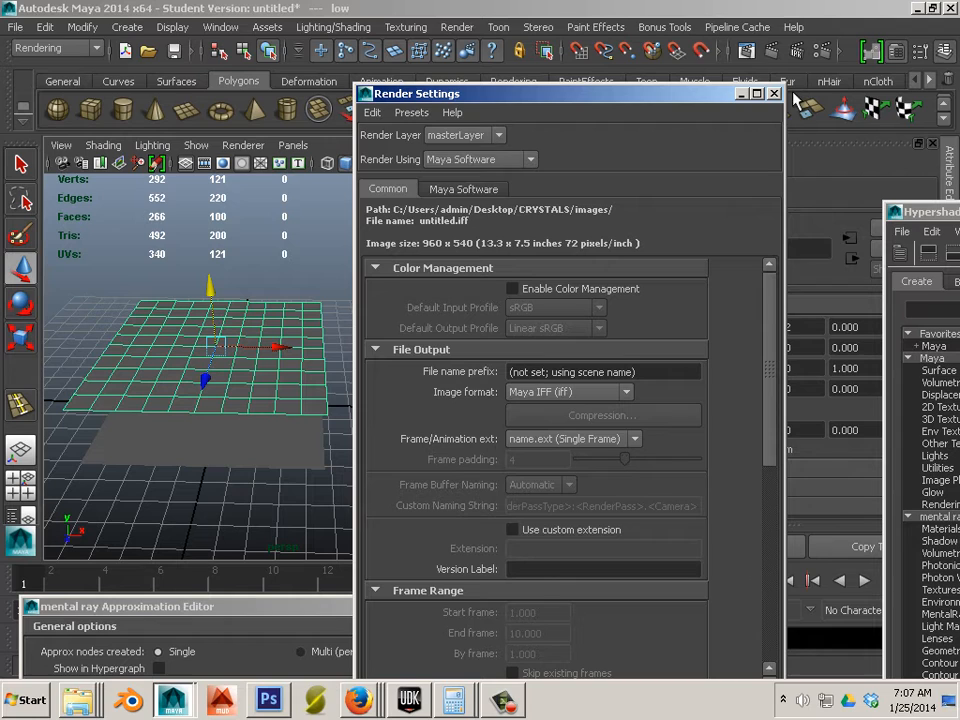
left_click(495, 160)
left_click(505, 212)
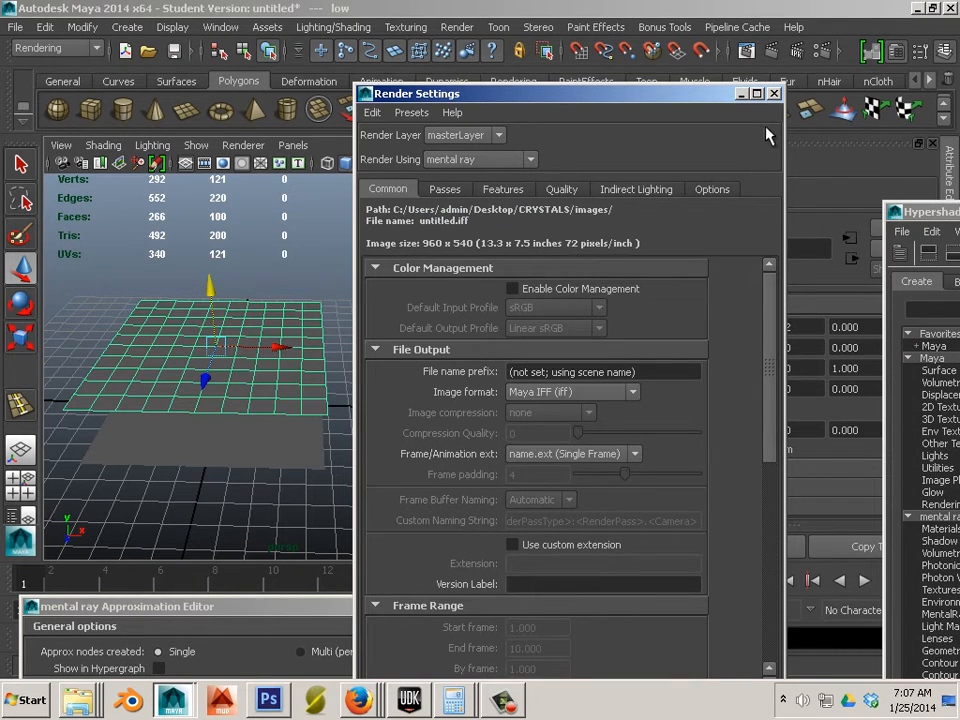
left_click(774, 95)
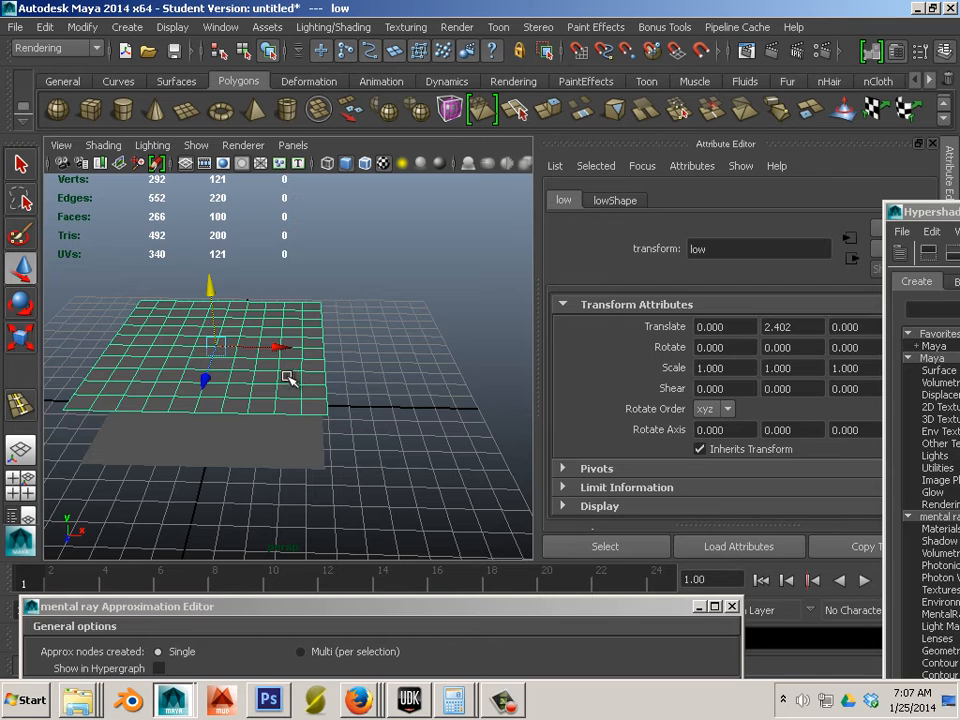
Step: Frame the low plane and create a subdivision approximation for it in the mental ray Approximation Editor
key("f")
middle_click_drag(363, 355, 370, 355, "alt")
right_click_drag(370, 355, 424, 364, "alt")
middle_click_drag(408, 352, 395, 385, "alt")
right_click_drag(395, 385, 332, 363, "alt")
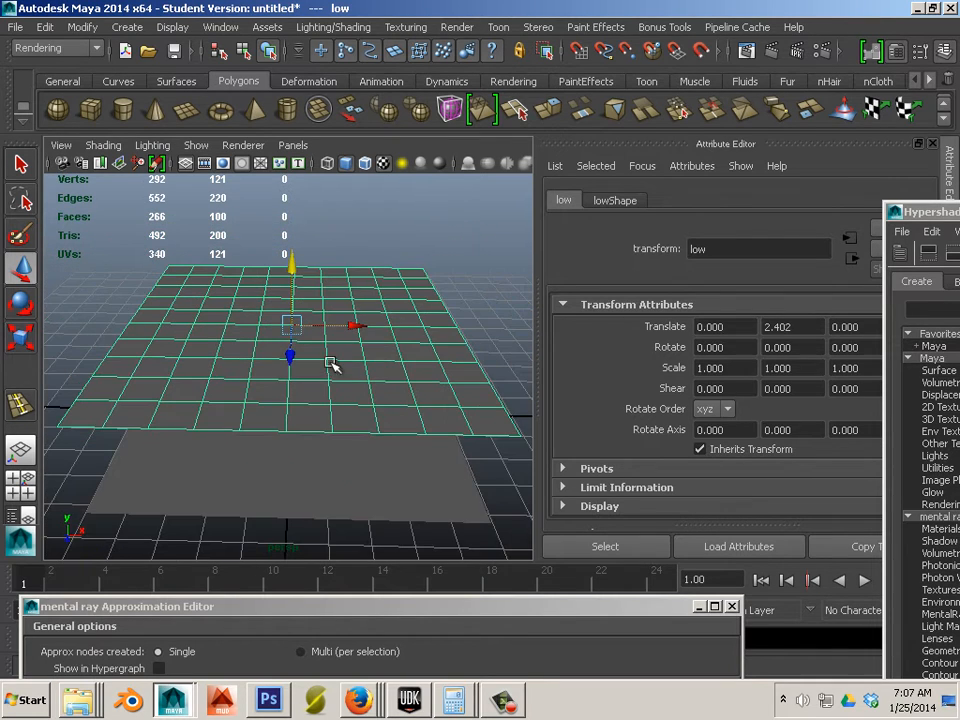
left_click(168, 27)
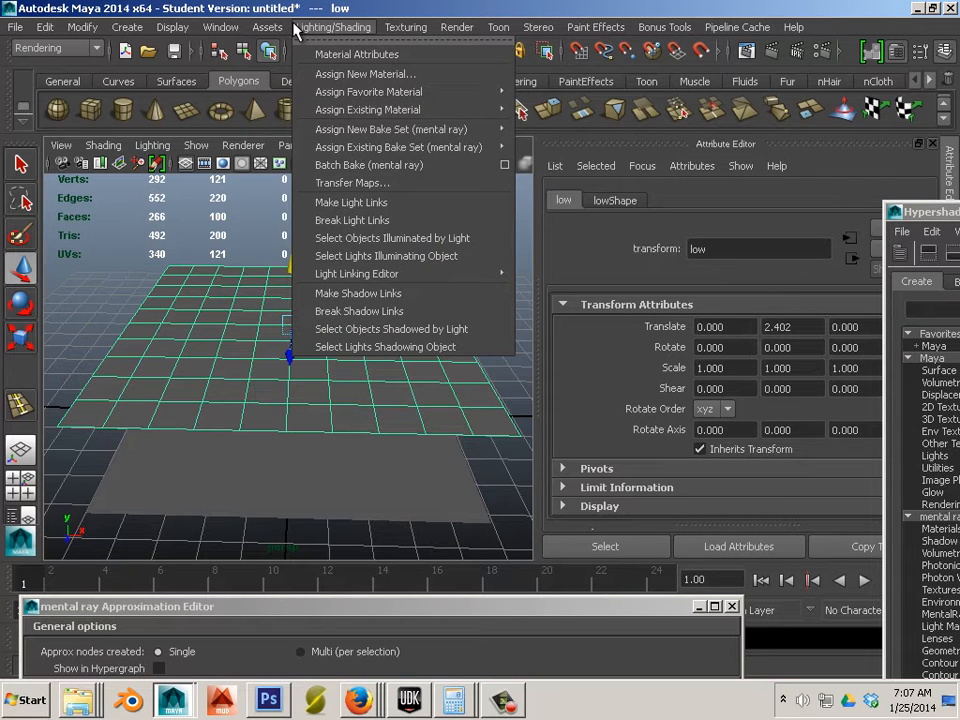
mouse_move(240, 75)
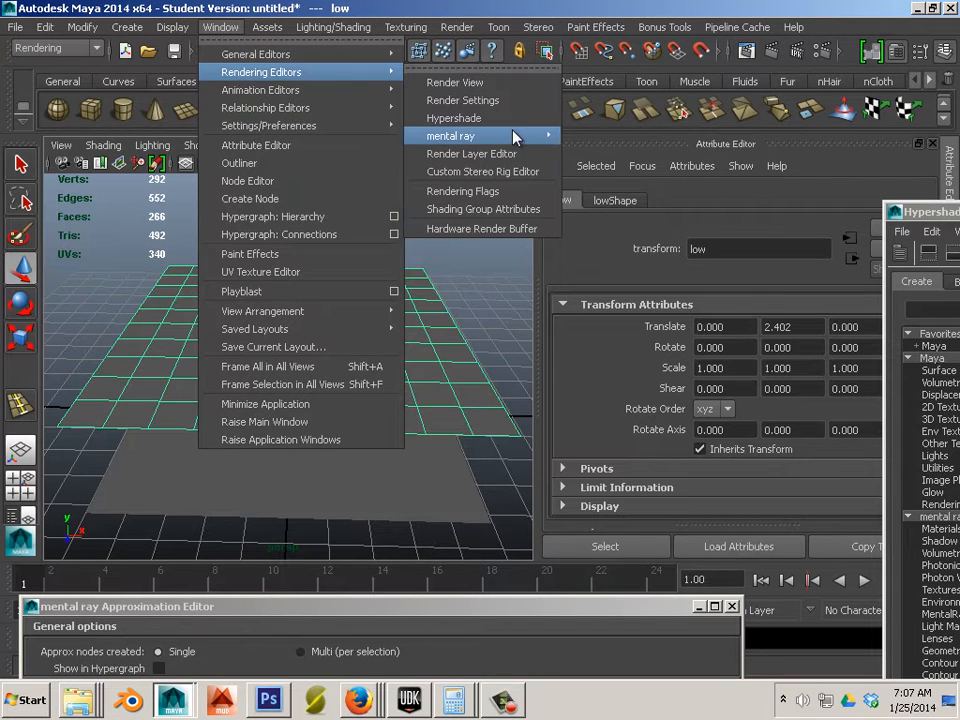
mouse_move(445, 136)
left_click(585, 145)
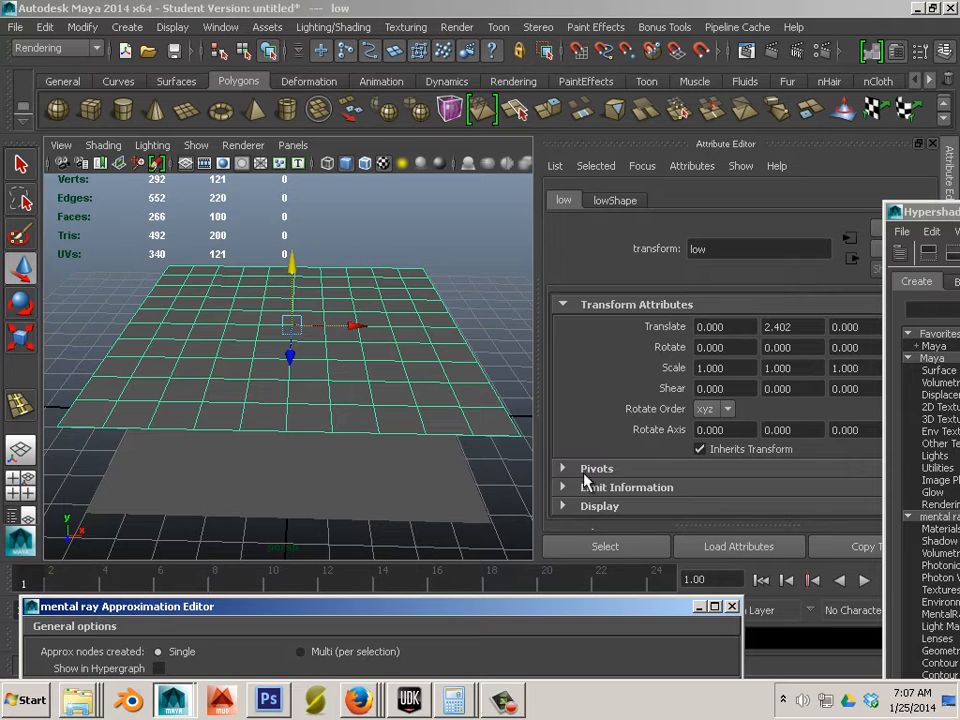
left_click_drag(455, 615, 690, 225)
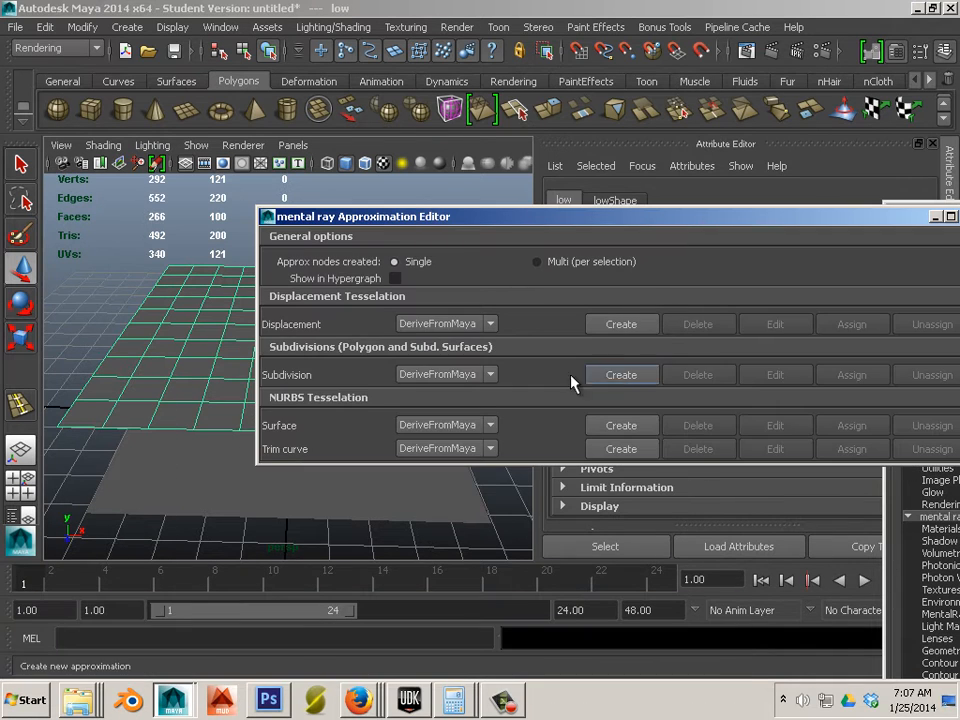
left_click(620, 376)
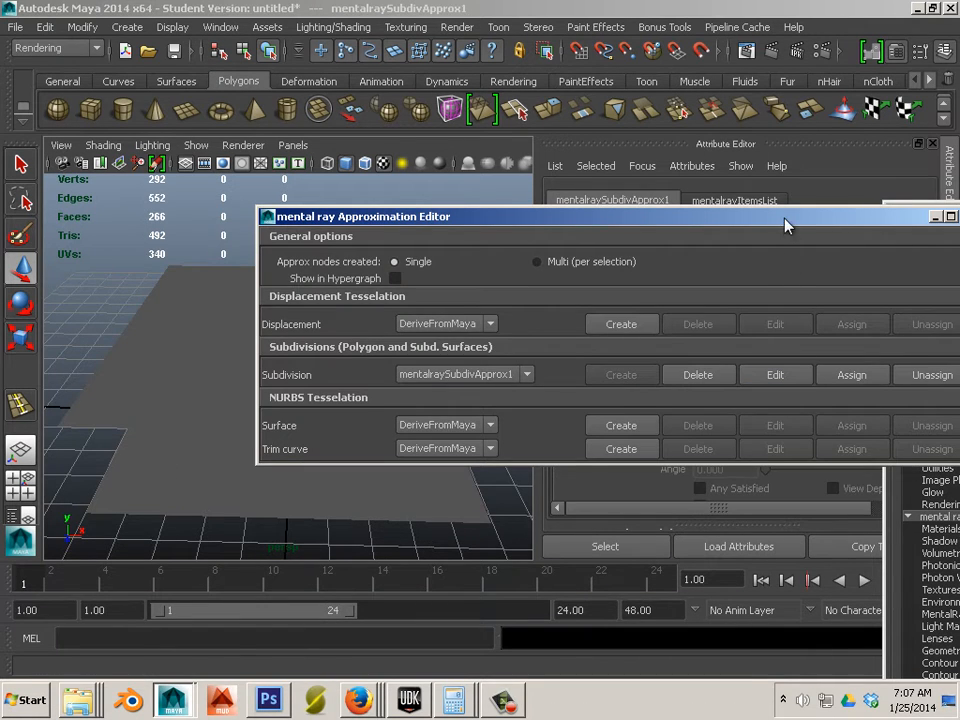
Step: Set the subdivision approximation's N Subdivisions to 4 and move the Approximation Editor off the viewport
left_click_drag(786, 225, 420, 380)
left_click(735, 355)
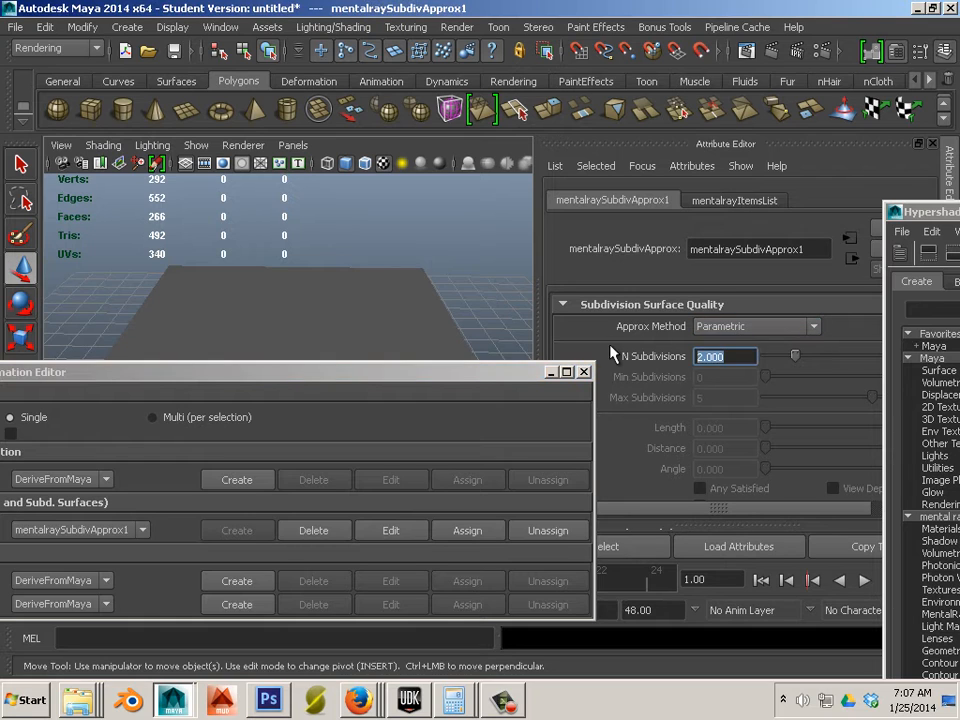
type("4")
key("Return")
left_click_drag(477, 390, 247, 515)
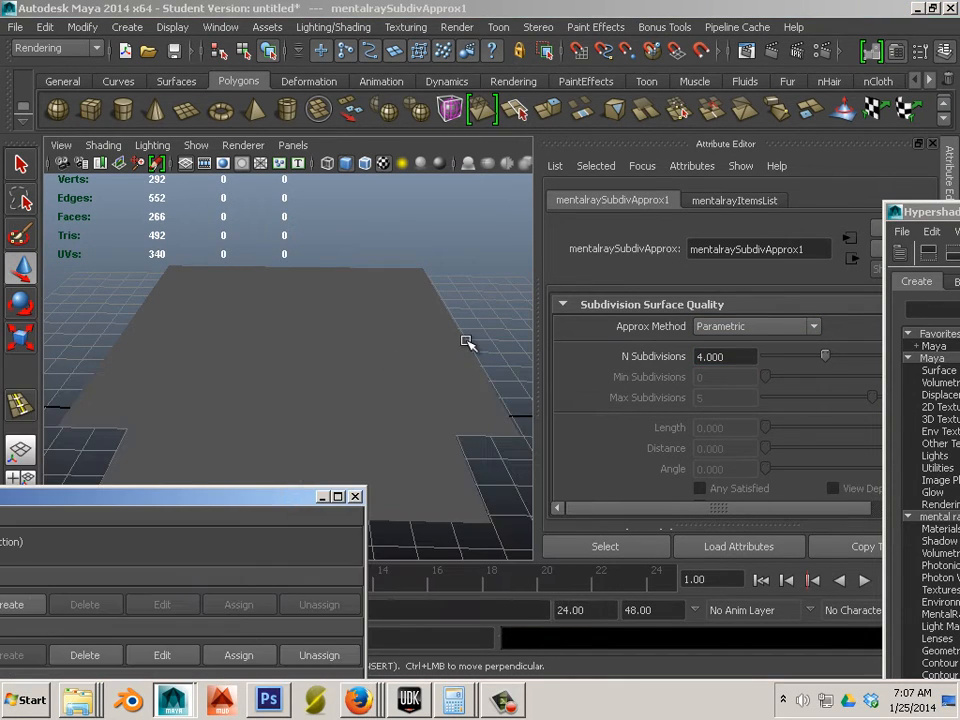
Step: Render an angled perspective view of the displaced plane with mental ray, inspect the raised shapes and close the render
left_click_drag(467, 341, 420, 315, "alt")
right_click_drag(420, 315, 612, 232, "alt")
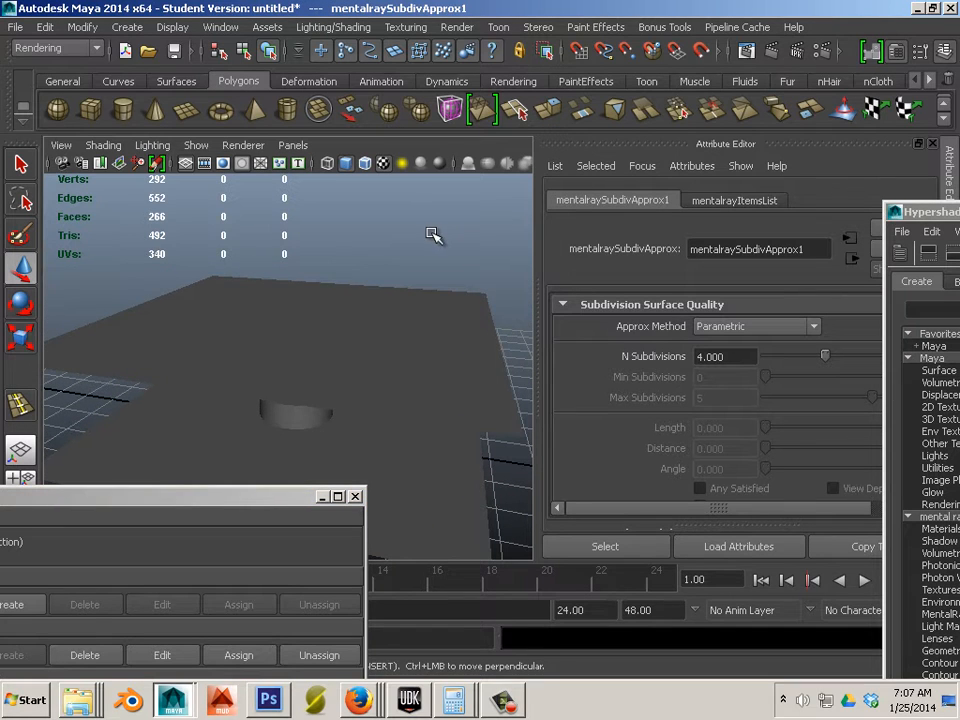
left_click_drag(427, 241, 429, 261, "alt")
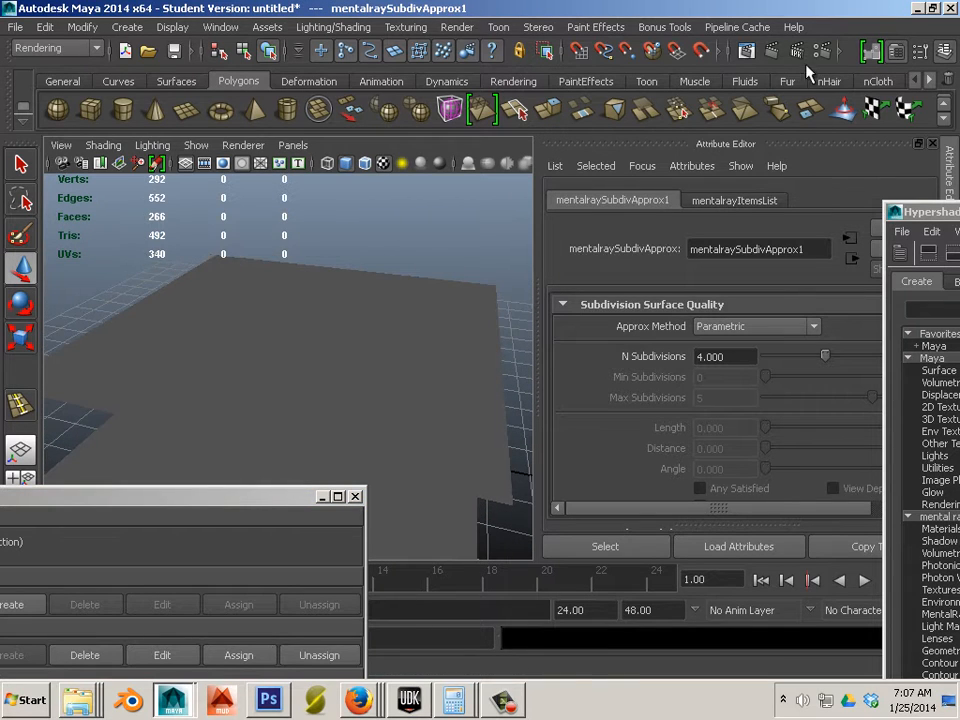
left_click(772, 55)
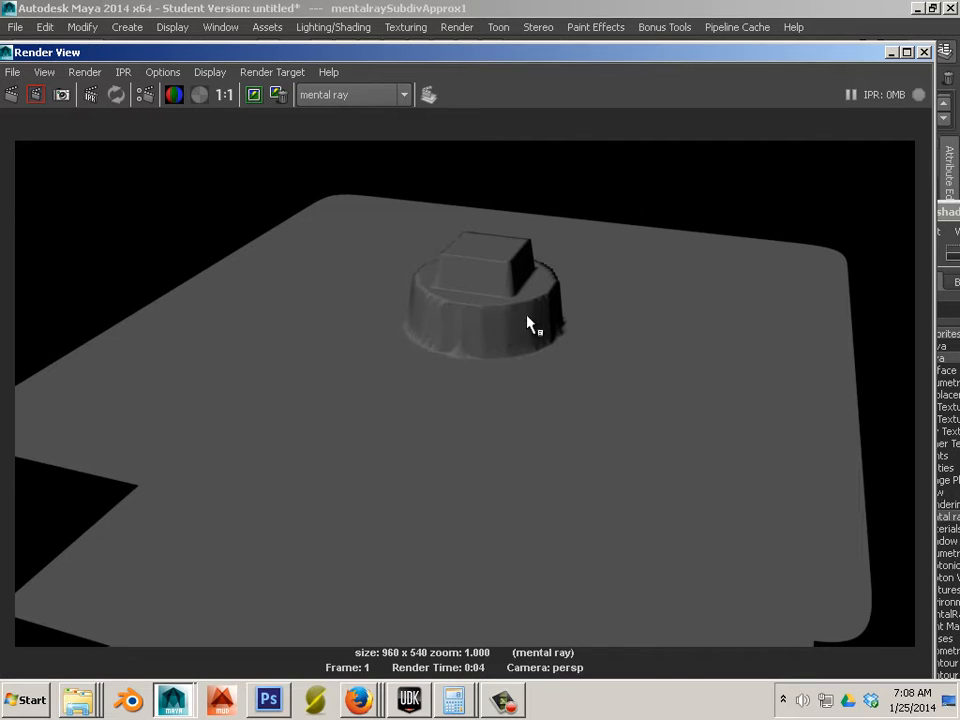
left_click(925, 53)
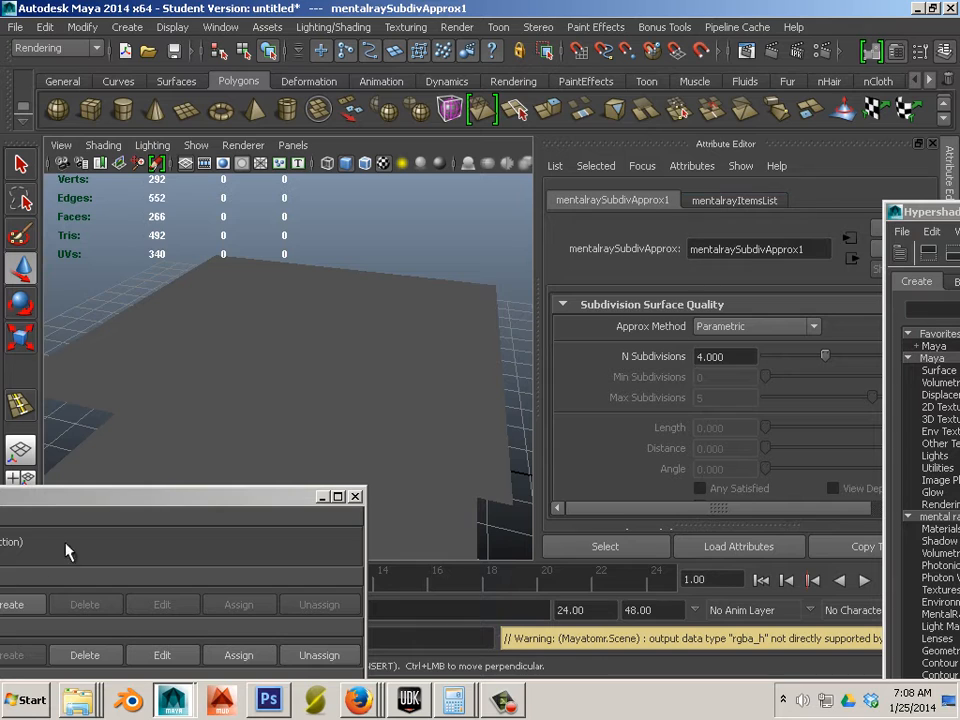
Step: Set N Subdivisions of the subdivision approximation to 6, render the view again and close the render
left_click_drag(116, 503, 294, 425)
left_click(703, 357)
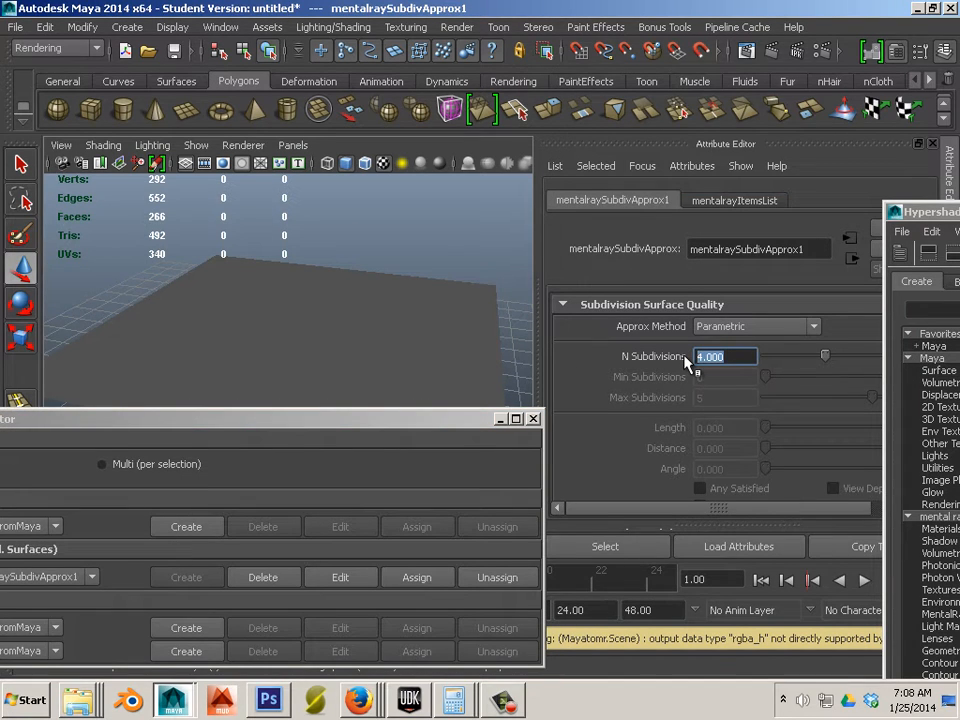
type("6")
left_click(771, 50)
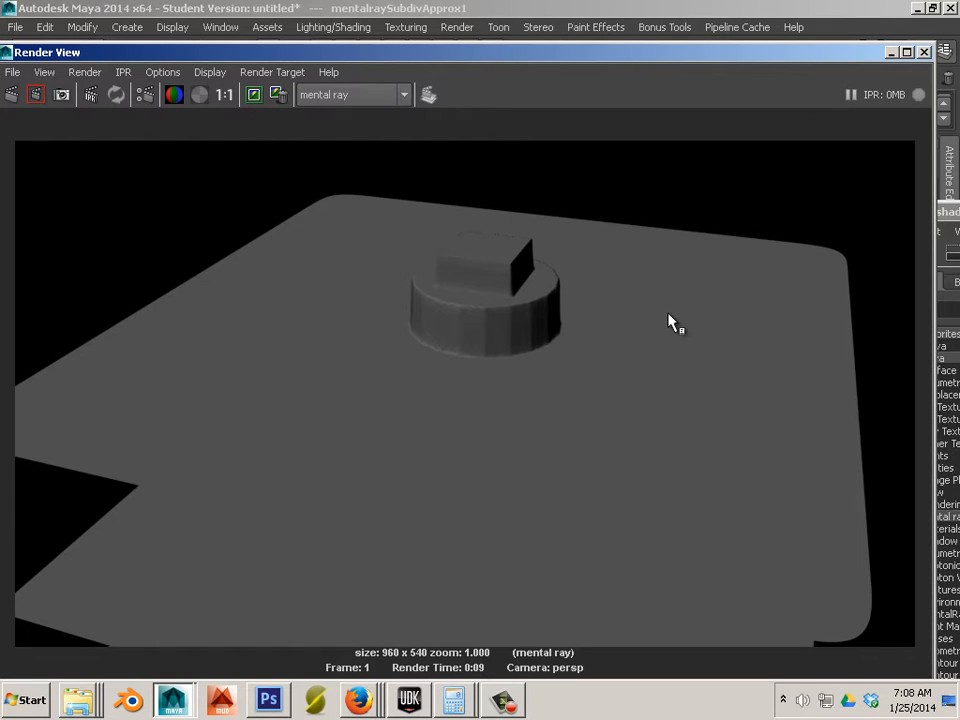
left_click(924, 51)
Step: Move the Approximation Editor clear of the low plane and insert edge loops tight against the plane's first two borders
left_click(471, 343)
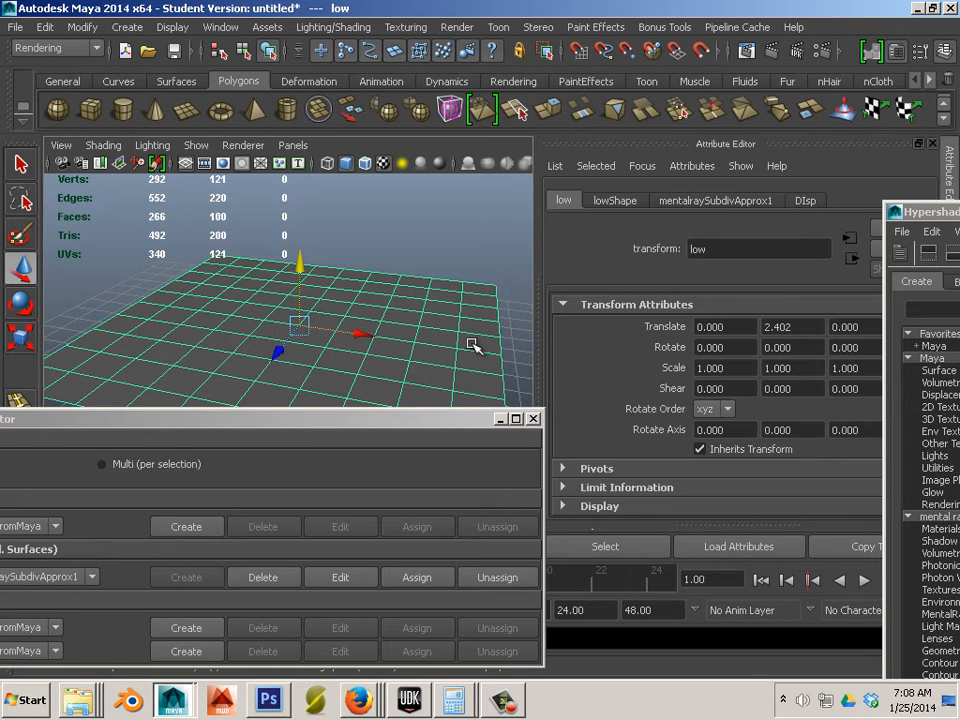
left_click_drag(456, 418, 399, 562)
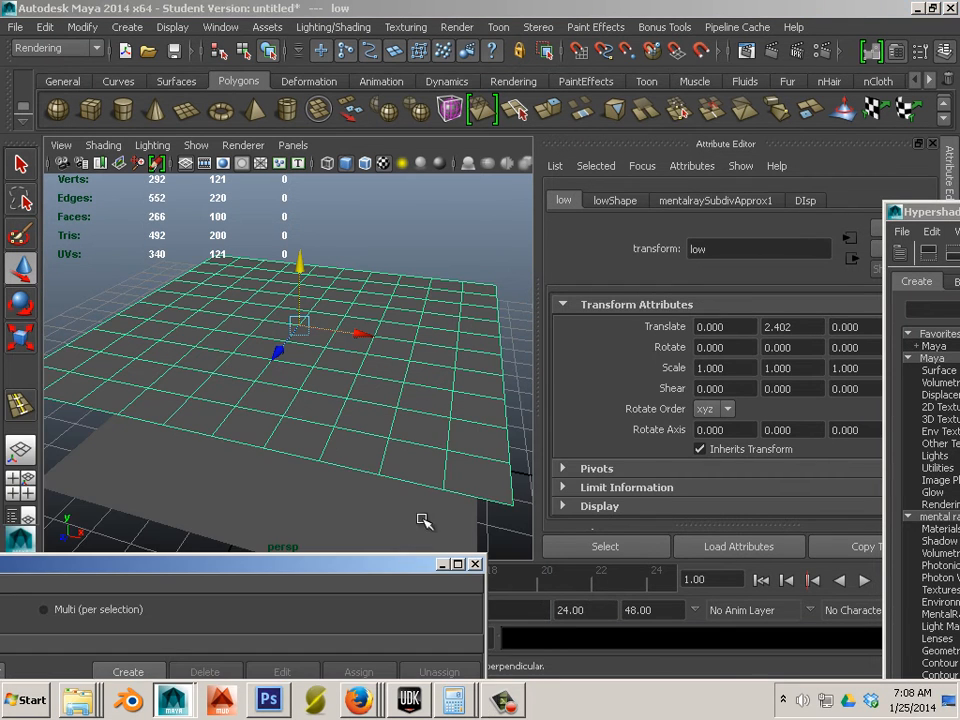
mouse_move(471, 476)
middle_mouse_down("alt")
mouse_move(443, 461)
mouse_move(437, 443)
middle_mouse_up("alt")
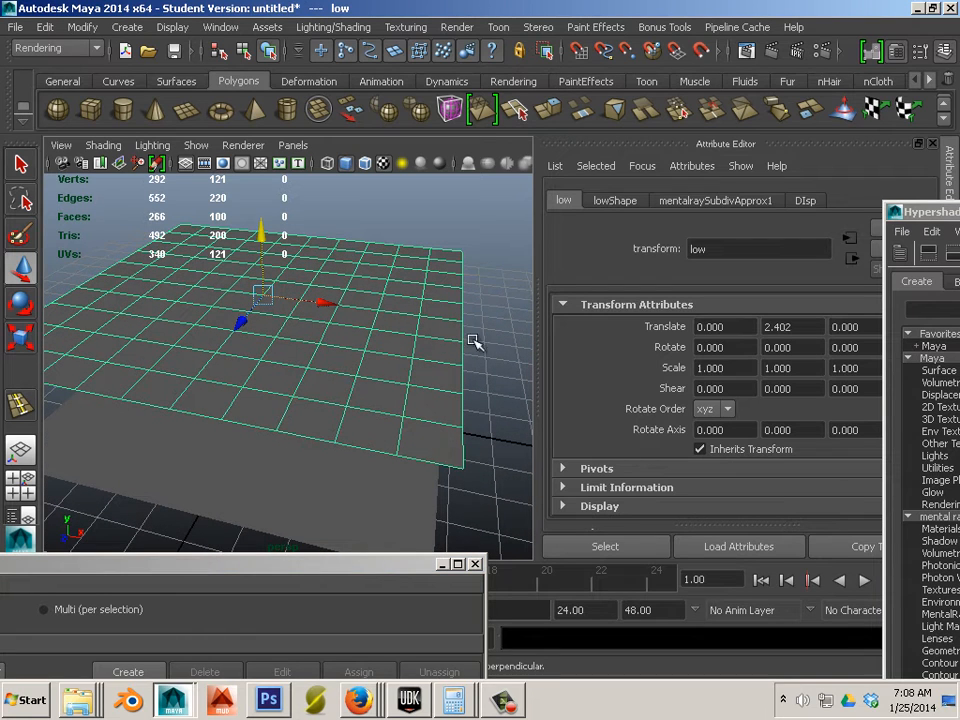
left_click(345, 28)
left_click(40, 48)
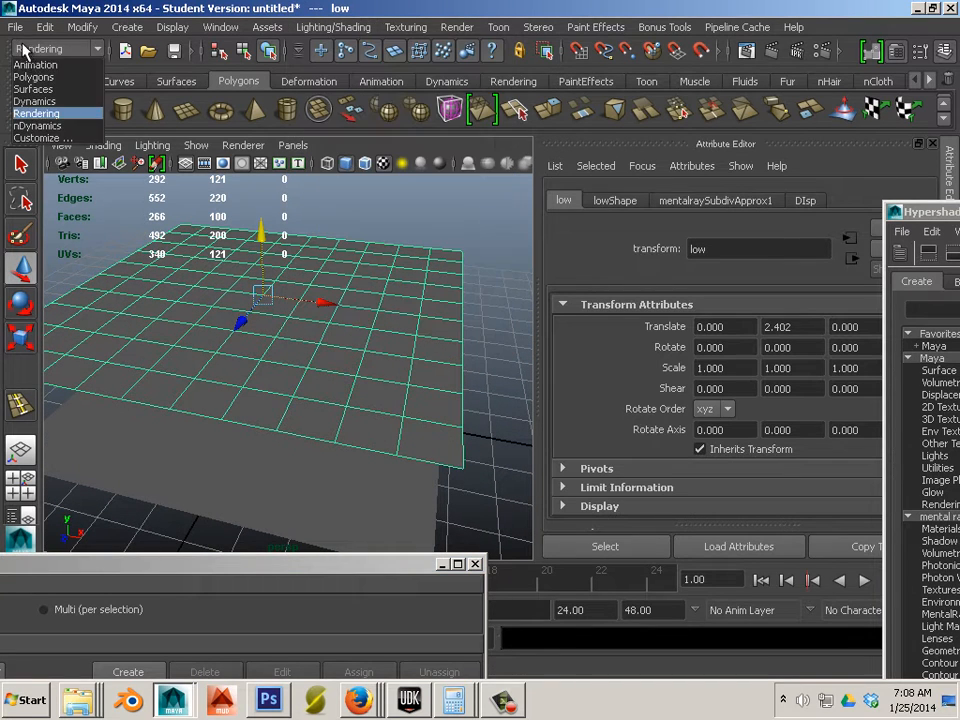
left_click(33, 77)
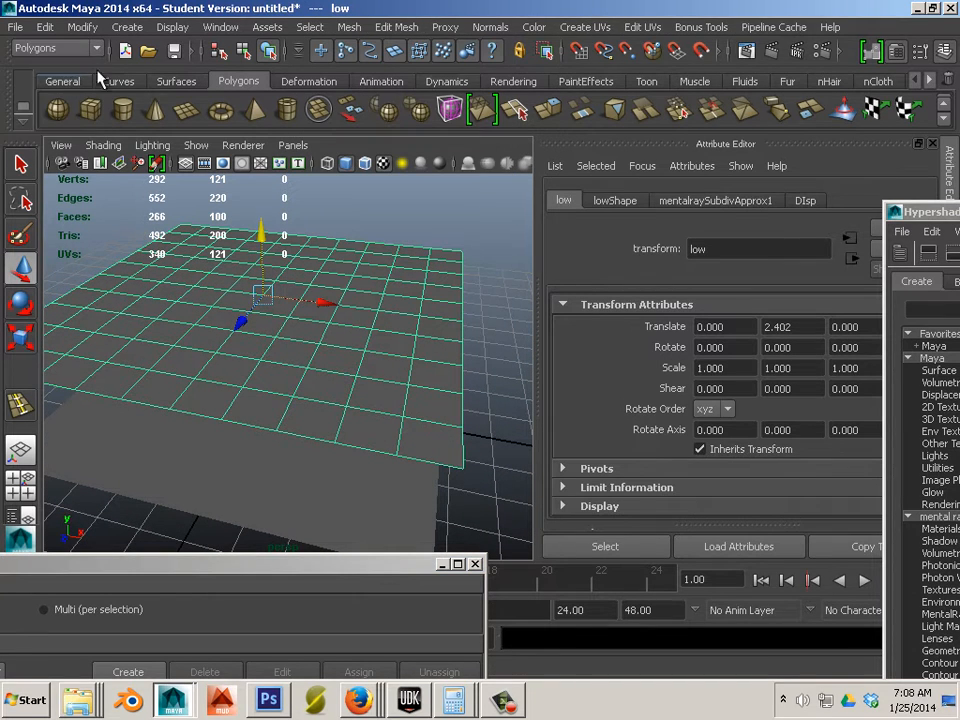
left_click(400, 28)
left_click(492, 216)
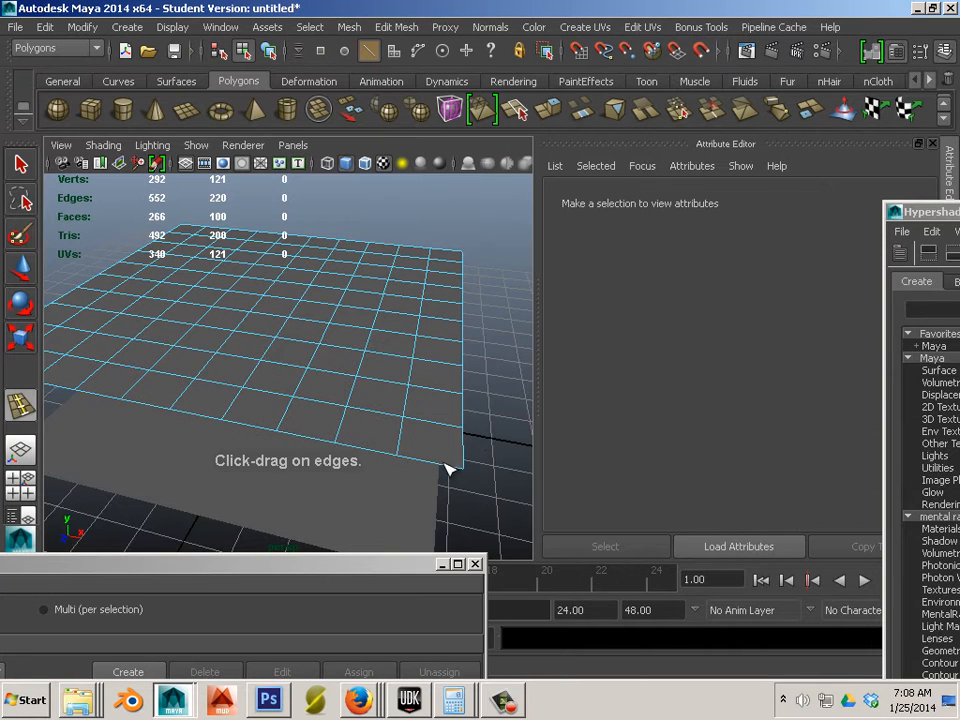
left_click_drag(450, 467, 465, 465)
Step: Insert edge loops close to the two remaining borders of the low plane
middle_click_drag(249, 397, 402, 420, "alt")
left_click_drag(402, 420, 445, 425, "alt")
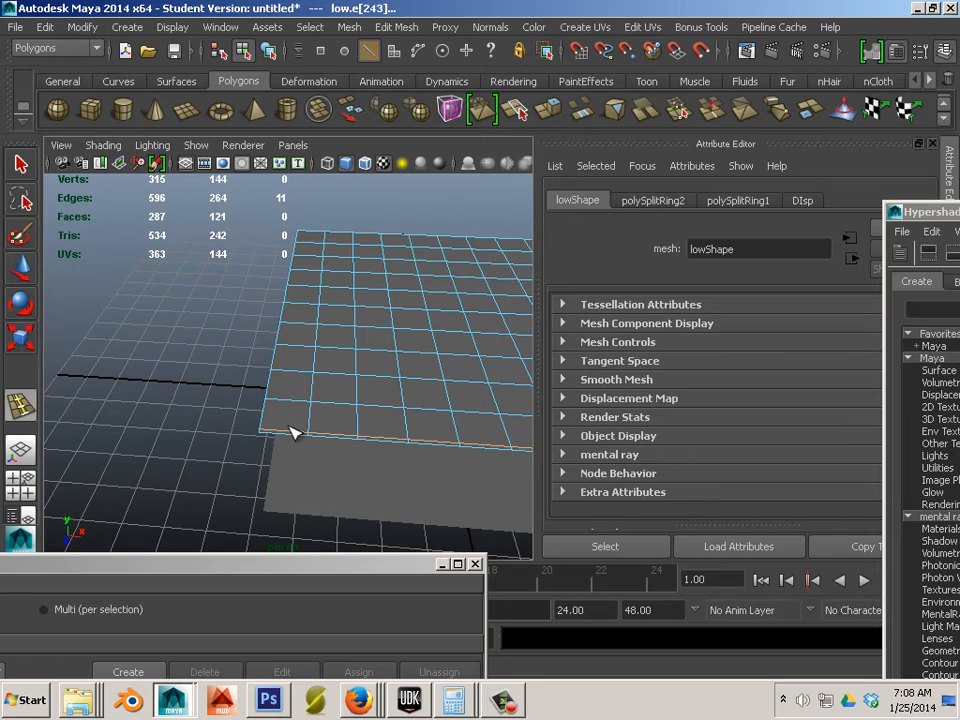
left_click_drag(270, 437, 265, 434)
left_click_drag(225, 325, 400, 315, "alt")
middle_click_drag(300, 330, 440, 385, "alt")
scroll(325, 409, "up", 3)
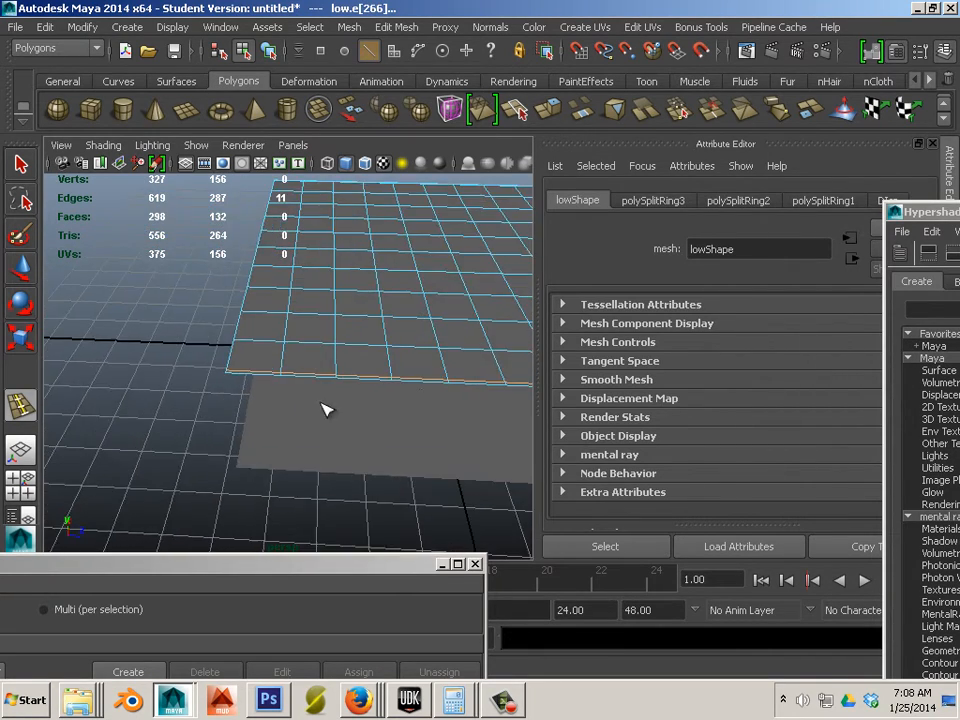
left_click_drag(242, 379, 233, 379)
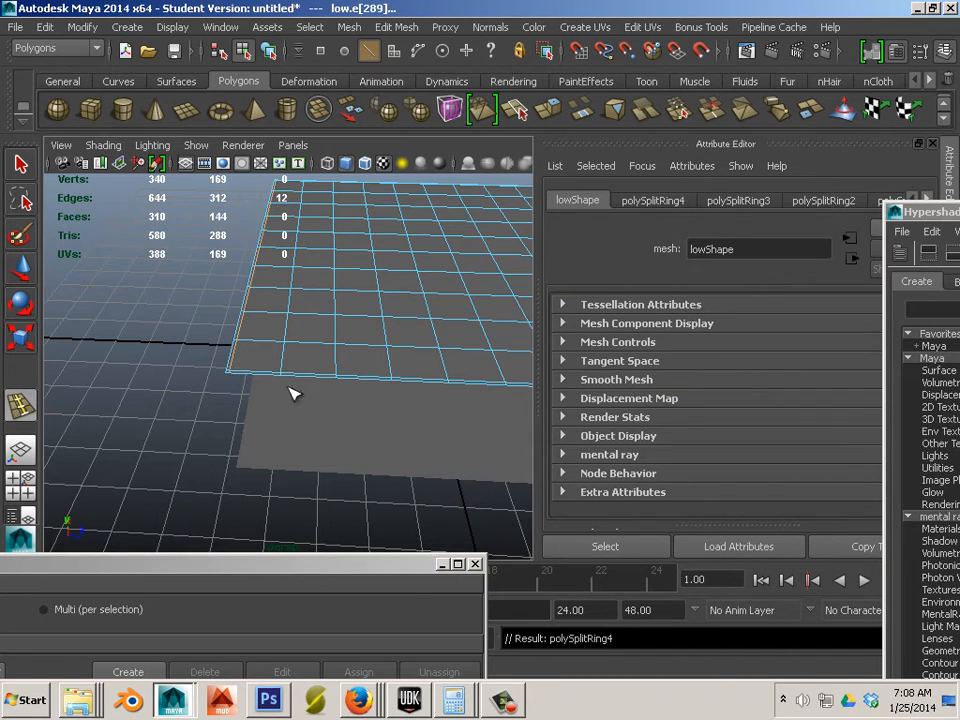
Step: Render an angled perspective view of the whole low plane with mental ray, inspect its corners and close the render
left_click_drag(405, 367, 290, 362, "alt")
middle_click_drag(430, 366, 245, 342, "alt")
right_click_drag(379, 349, 290, 341, "alt")
middle_click_drag(306, 338, 262, 349, "alt")
right_click_drag(305, 350, 380, 358, "alt")
left_click(745, 50)
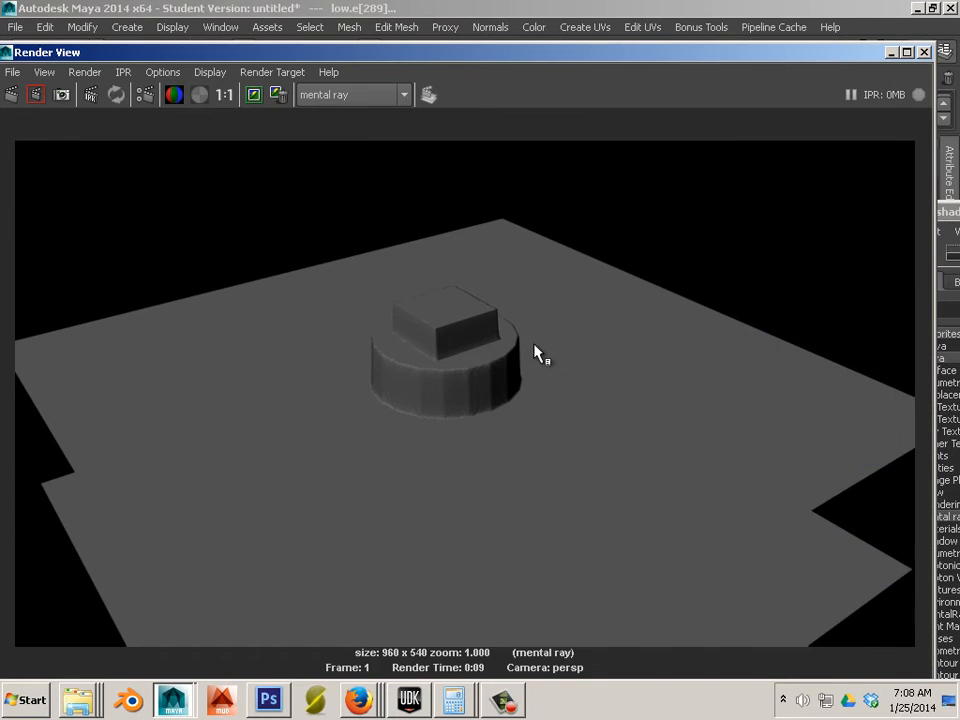
left_click(925, 54)
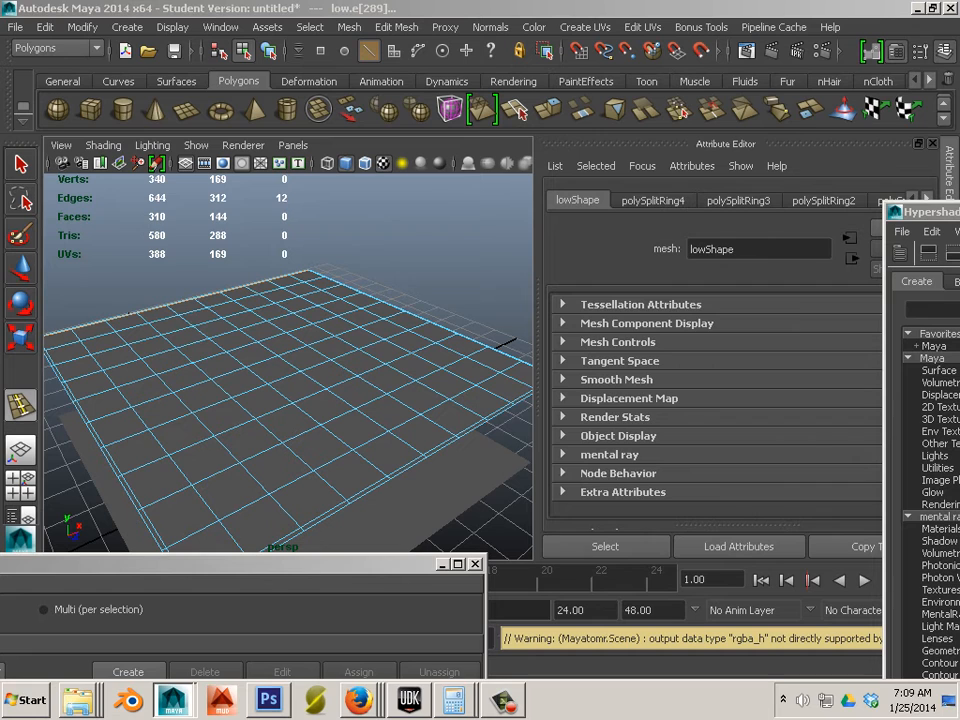
Step: Select the file8 displacement texture in the Hypershade, move that window aside and bring up the texture's Color Balance attributes
left_click_drag(955, 212, 526, 140)
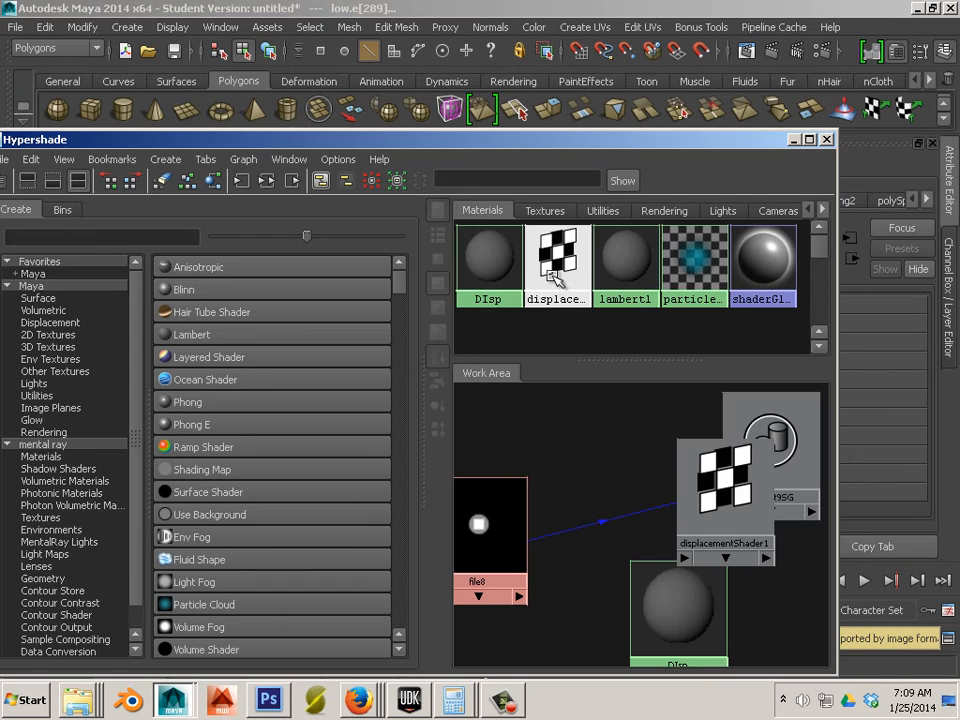
left_click(549, 215)
left_click(491, 259)
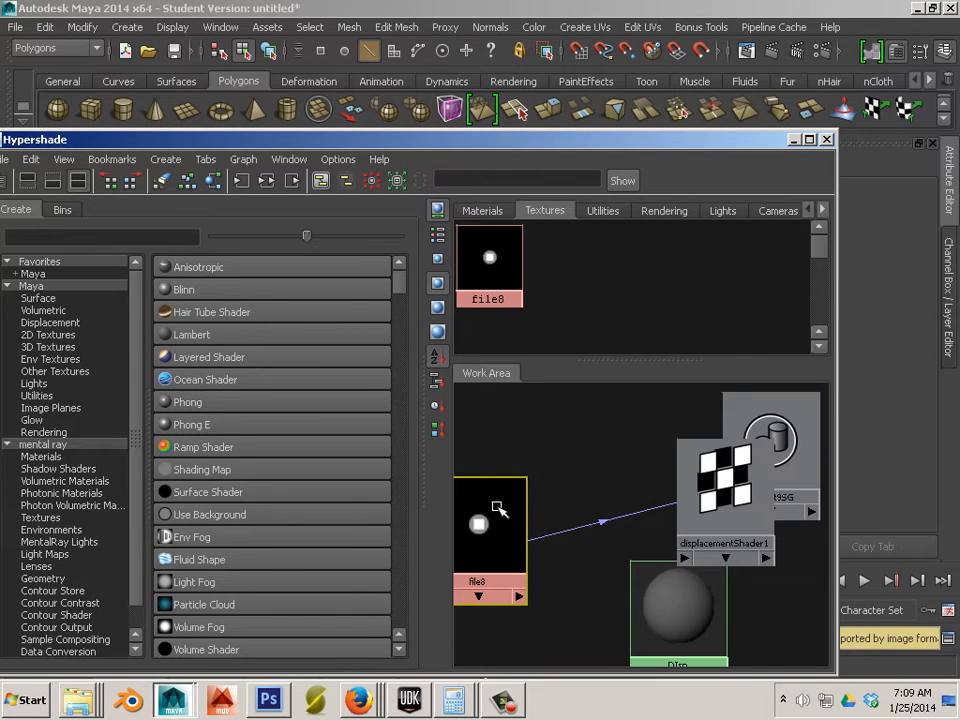
left_click_drag(545, 141, 958, 130)
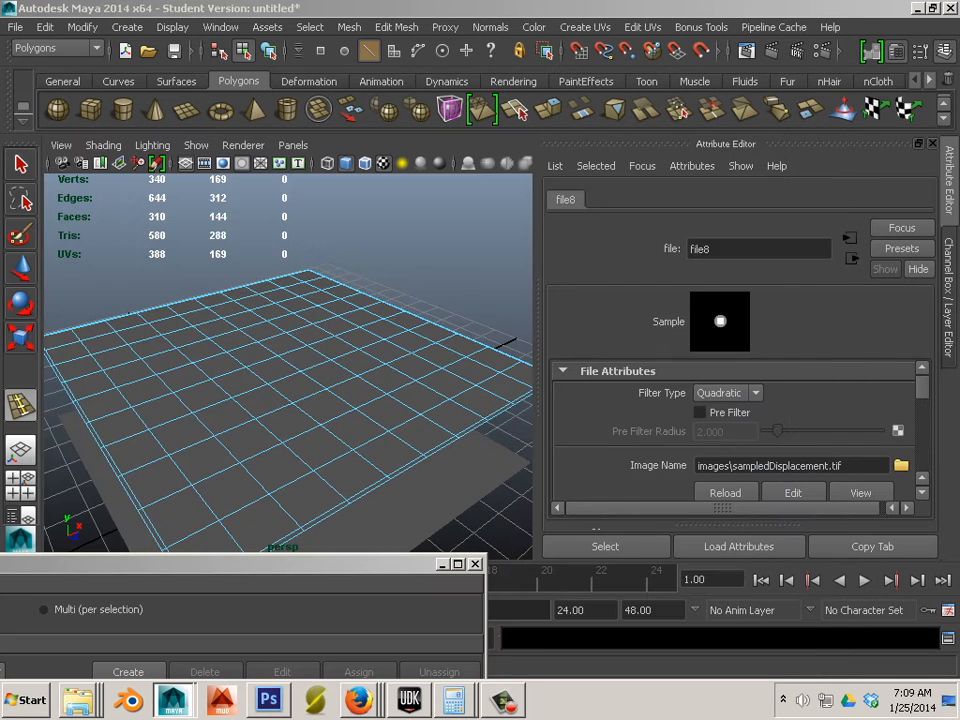
scroll(795, 443, "down", 10)
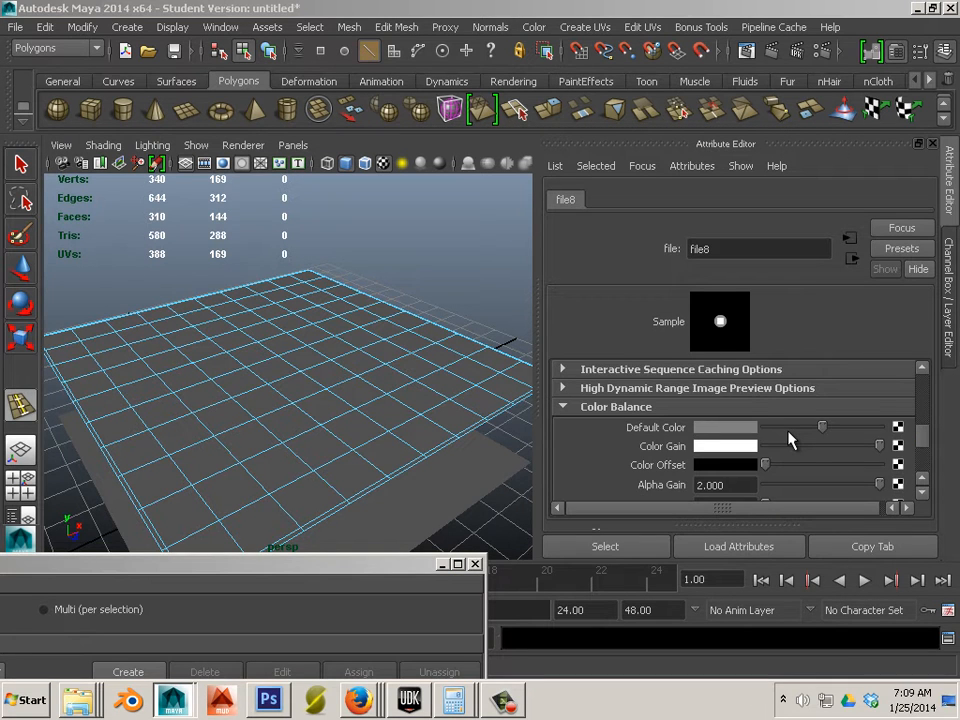
scroll(780, 440, "down", 3)
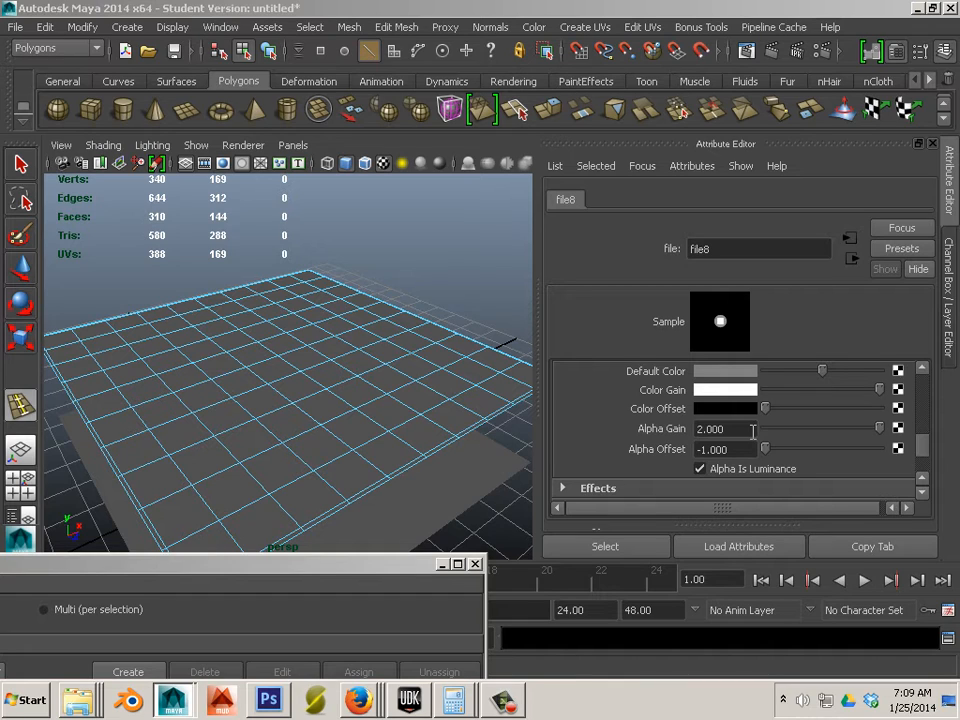
Step: Set the file8 texture's Alpha Gain to 1 and Alpha Offset to -0.5
left_click(752, 430)
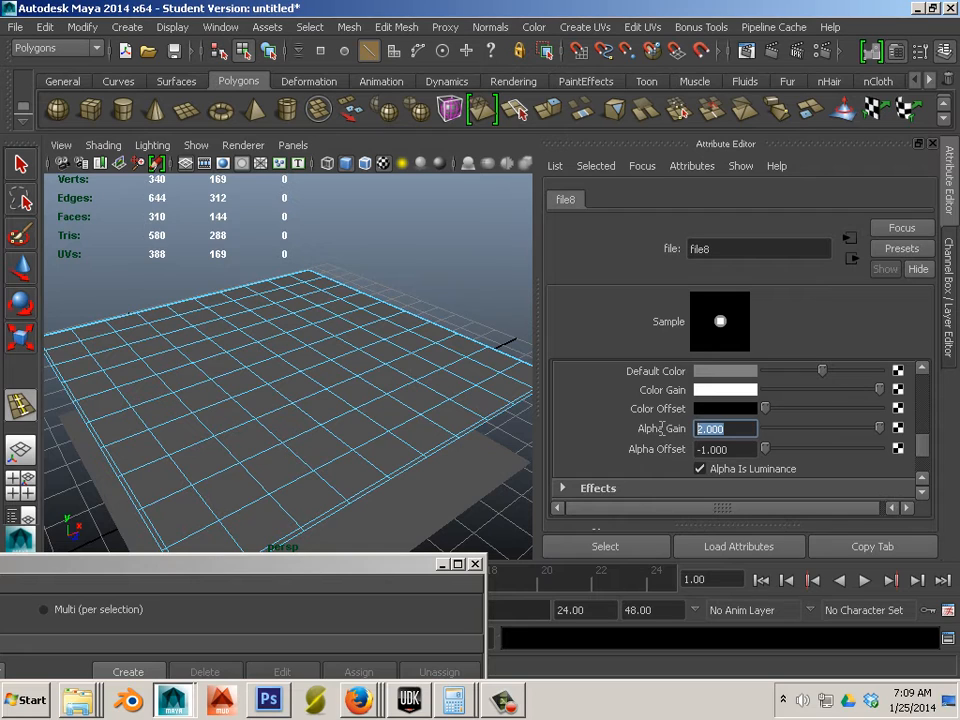
type("1")
key("Tab")
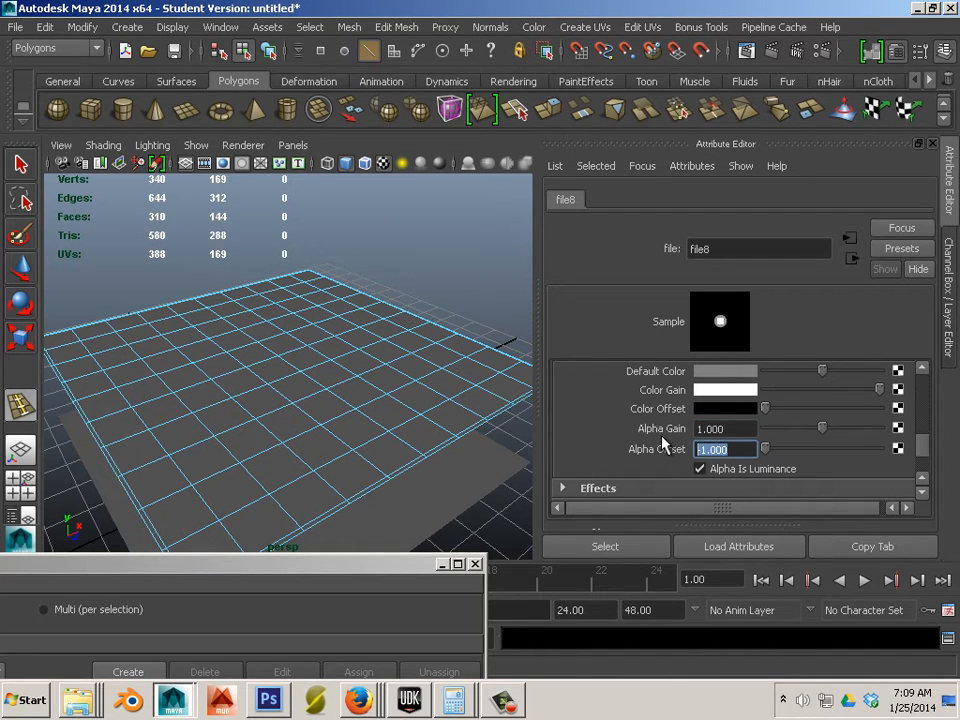
type("-0.5")
key("Return")
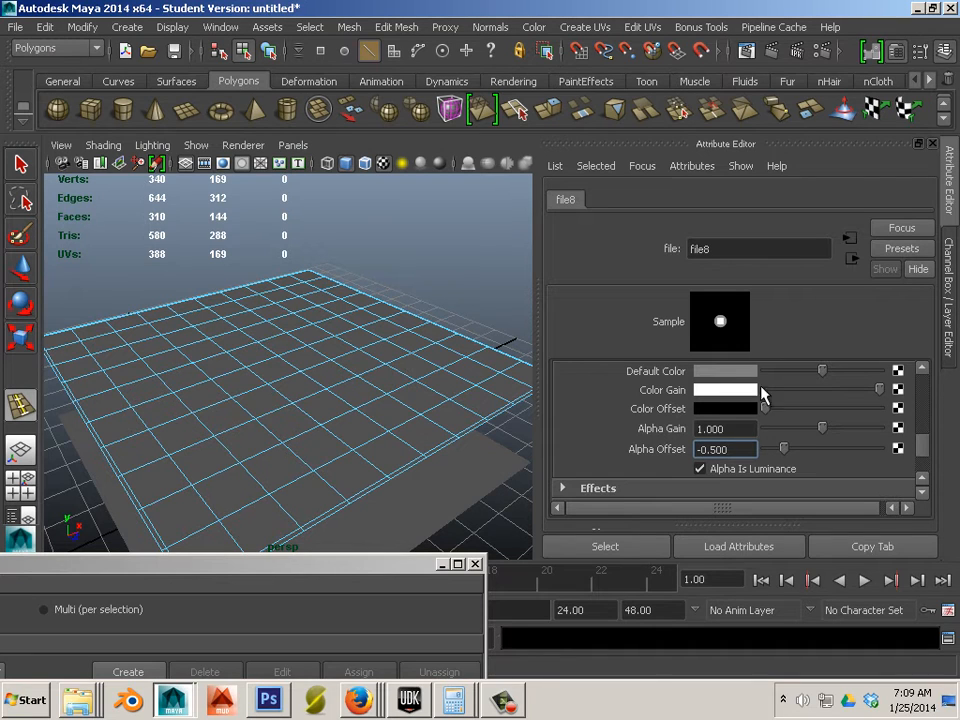
Step: Render the displaced plane, compare the result with the displacement map images open in Photoshop, and close the render
left_click(775, 50)
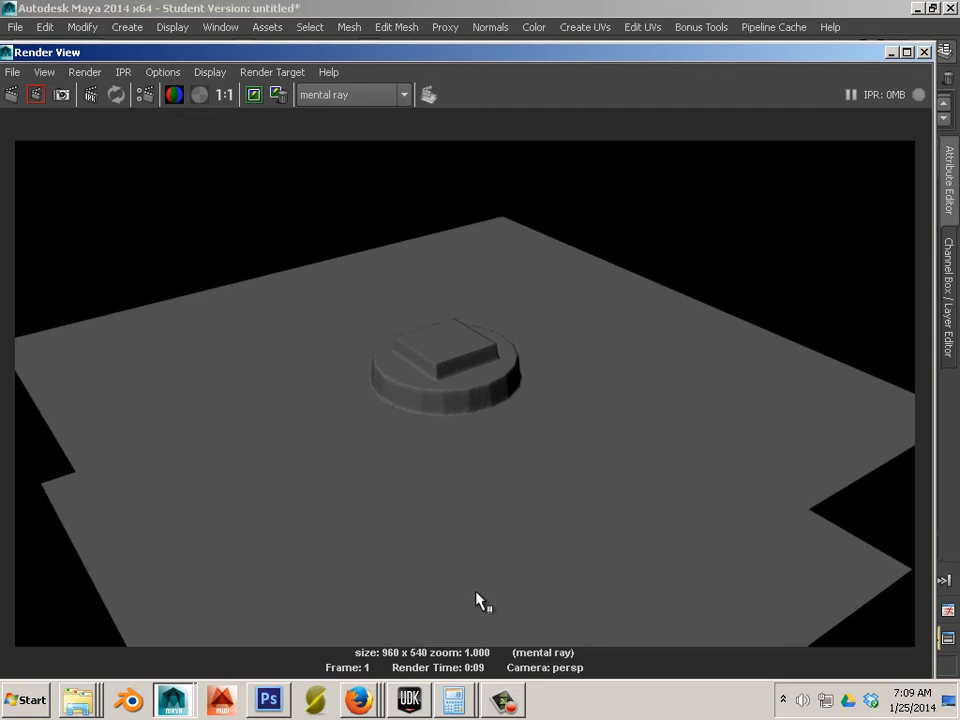
left_click(268, 700)
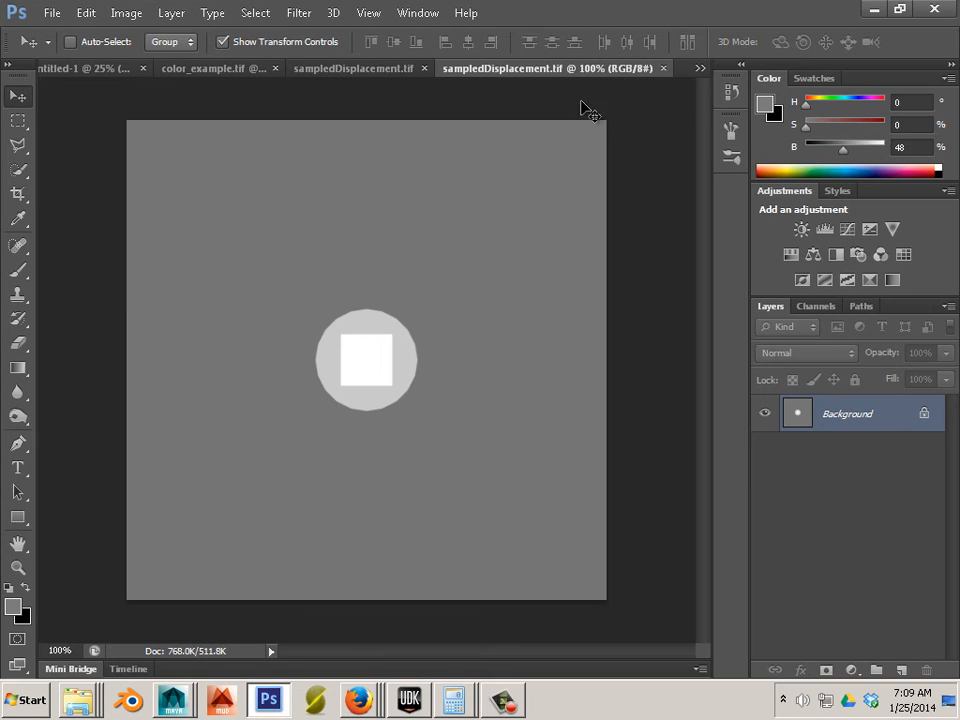
left_click(373, 69)
left_click(221, 69)
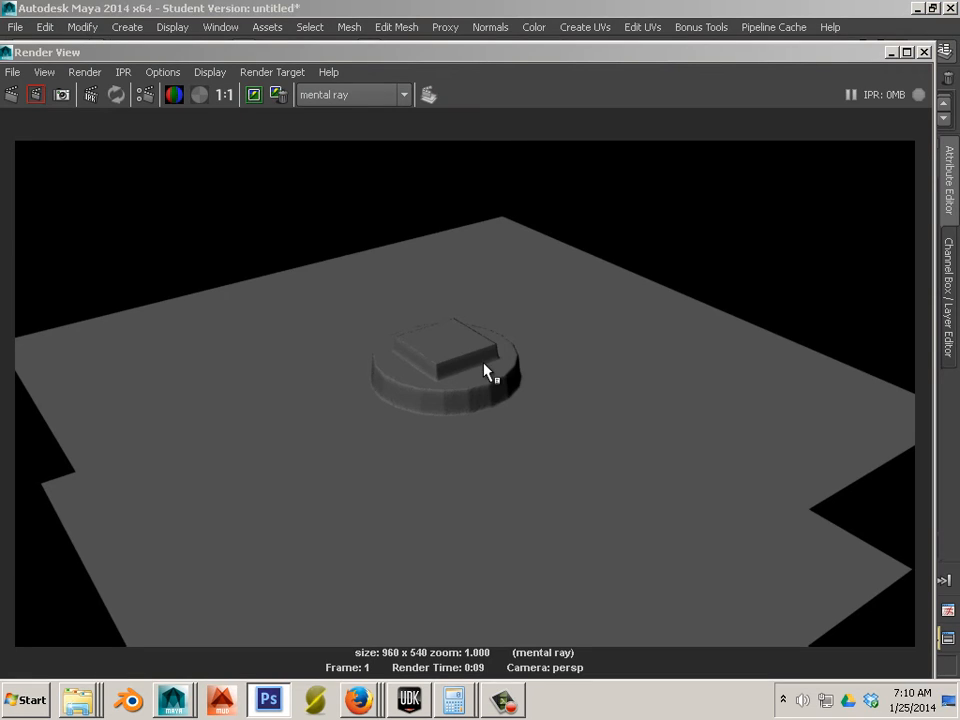
left_click(925, 52)
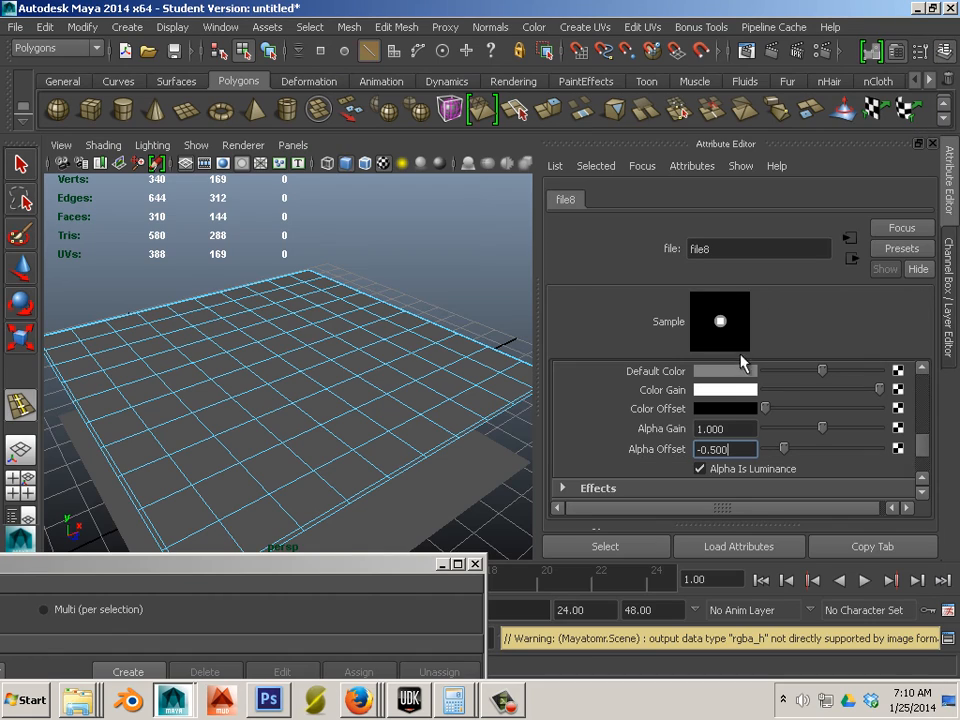
Step: Set the file8 texture's Alpha Gain to 4 and Alpha Offset to -2, and render the view with mental ray
left_click(722, 427)
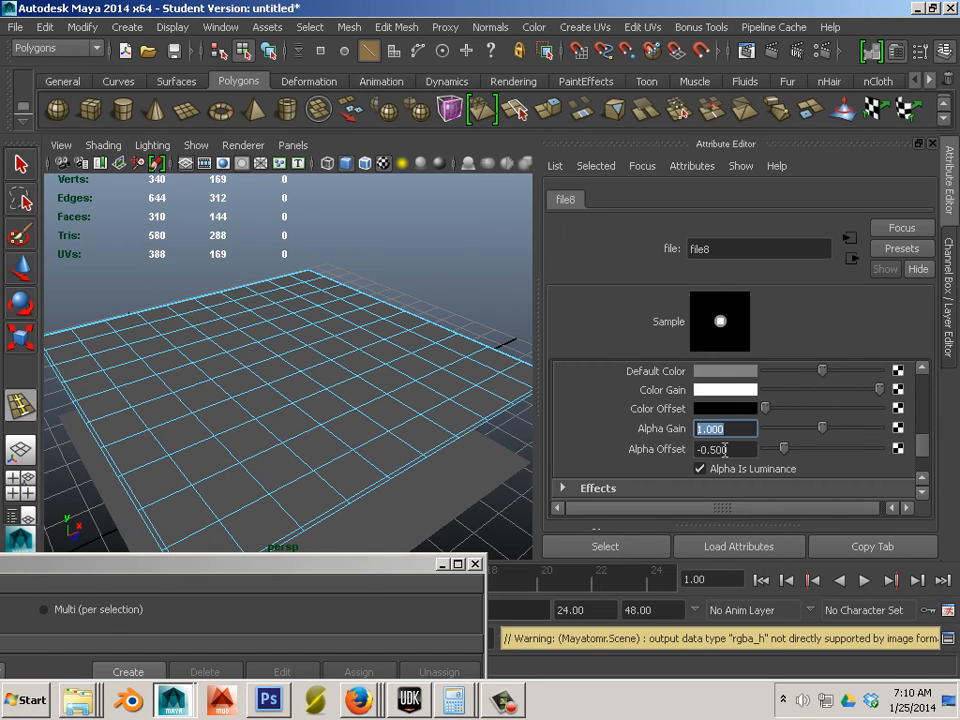
type("4")
double_click(703, 449)
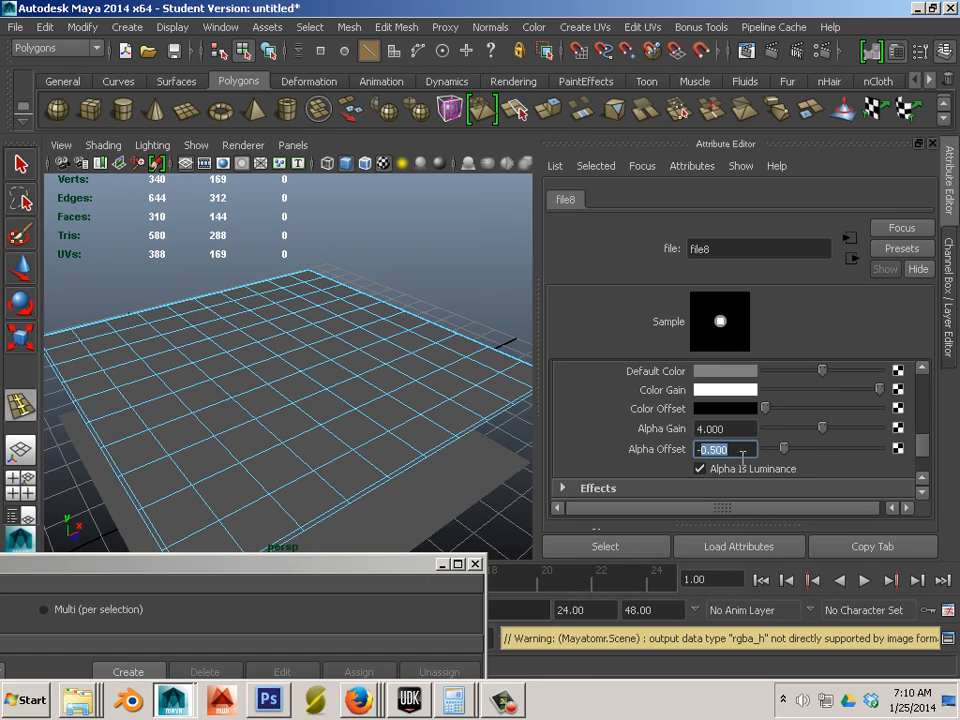
type("2")
left_click(746, 429)
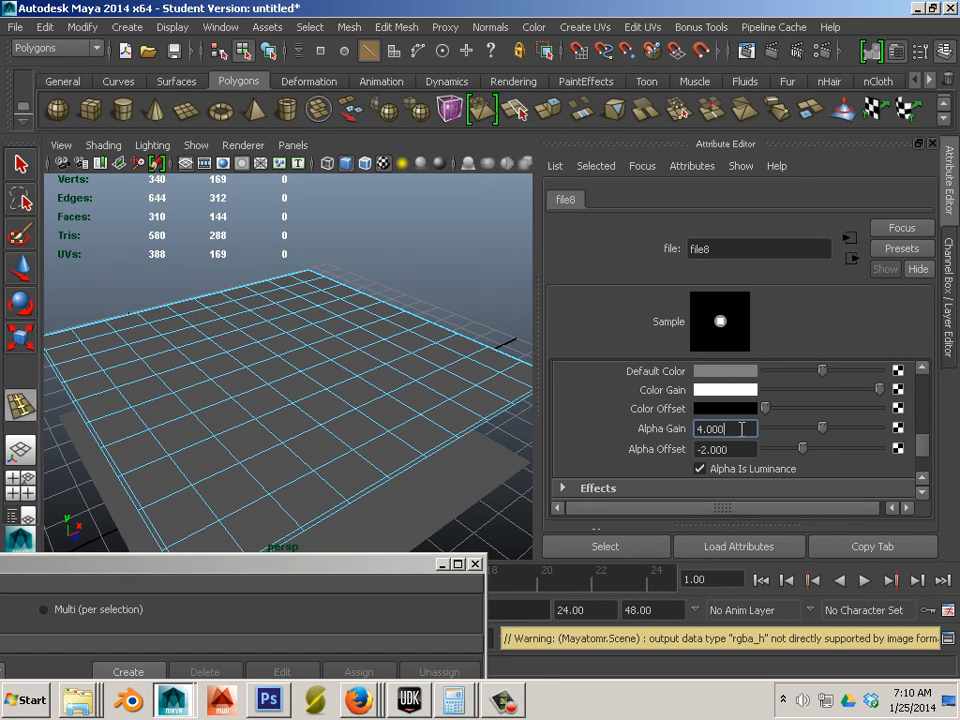
left_click(576, 46)
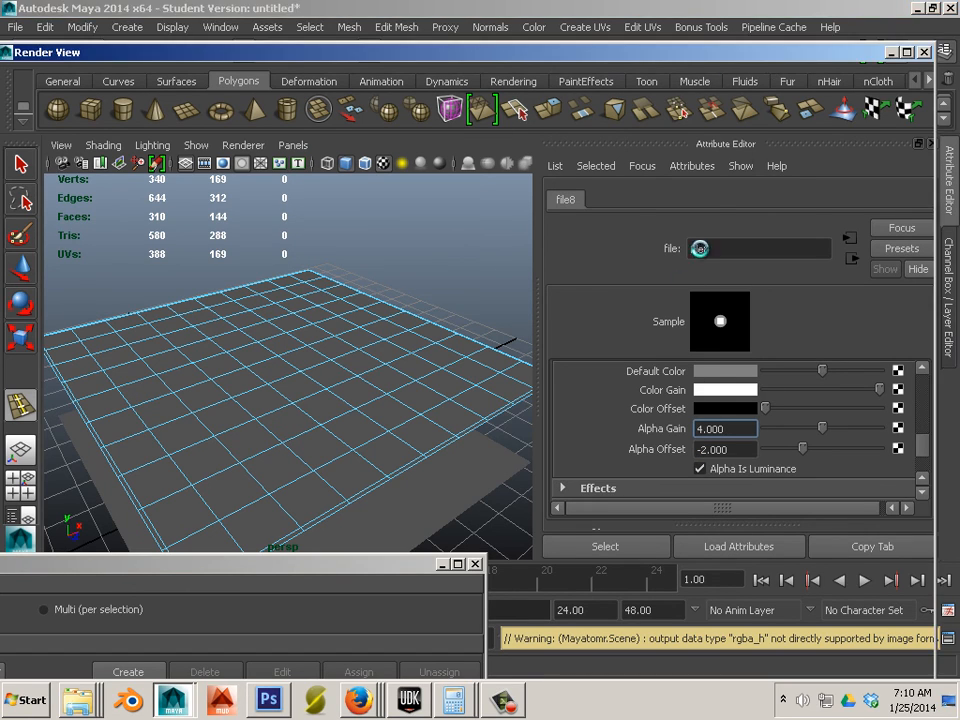